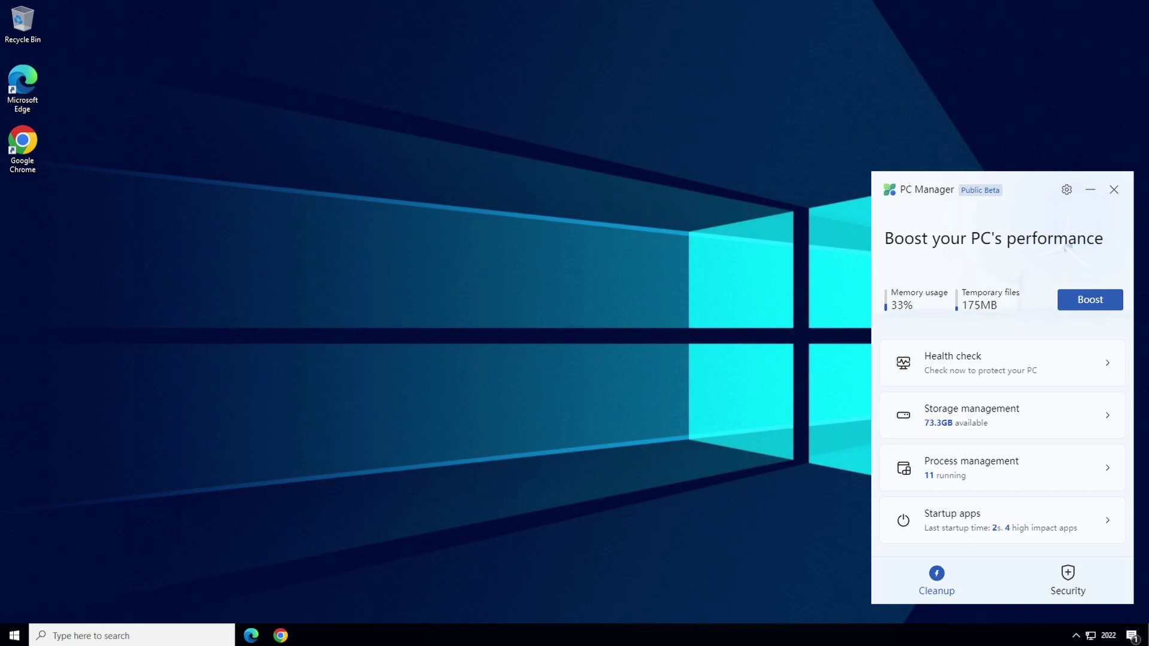
# Dismiss the PC Manager performance panel with Esc.
pyautogui.press('Escape')
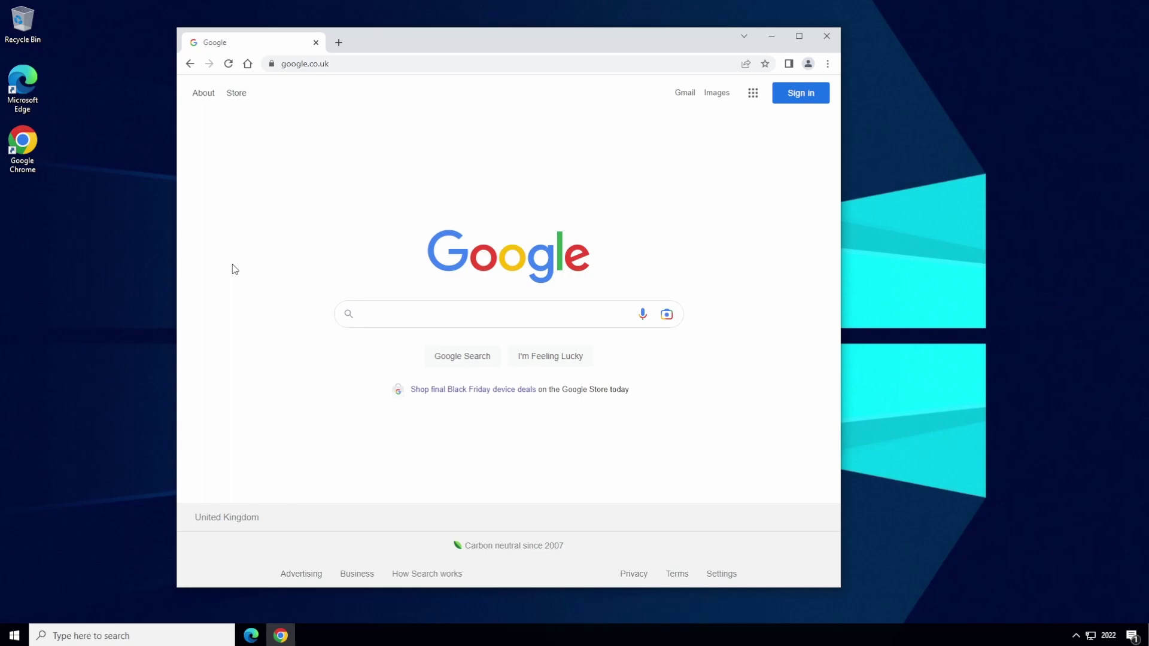
# Load pcmanager.microsoft.com in Chrome and download MSPCManagerSetup.exe.
pyautogui.click(335, 64)
pyautogui.write('pcmanager.microsoft.com')
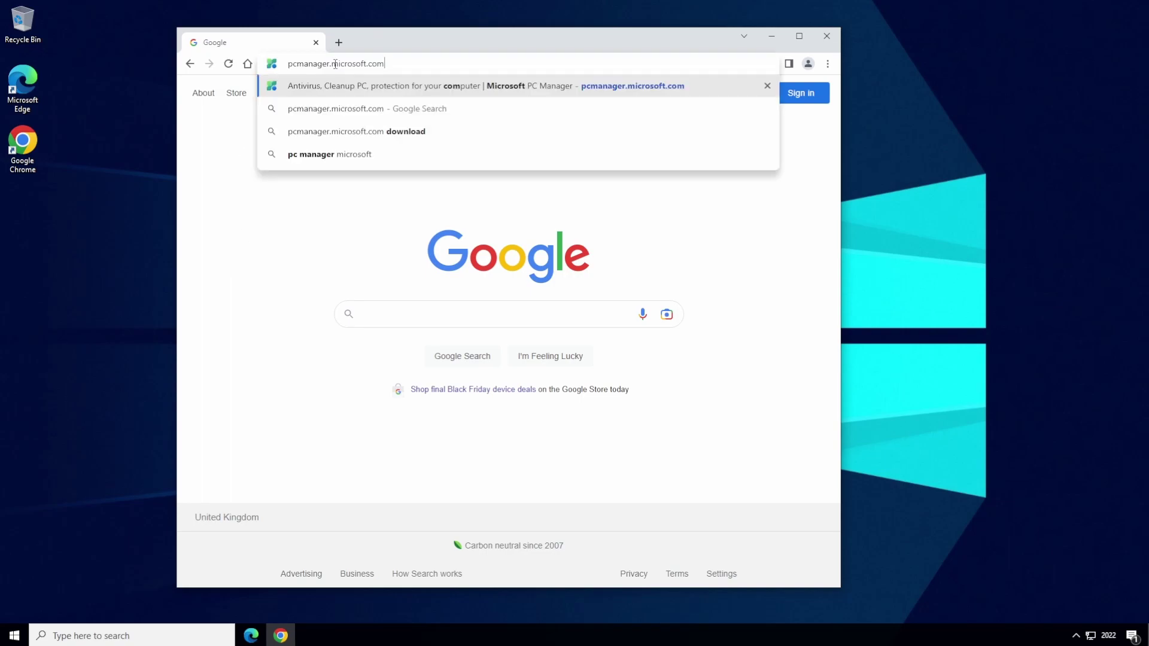
pyautogui.press('Return')
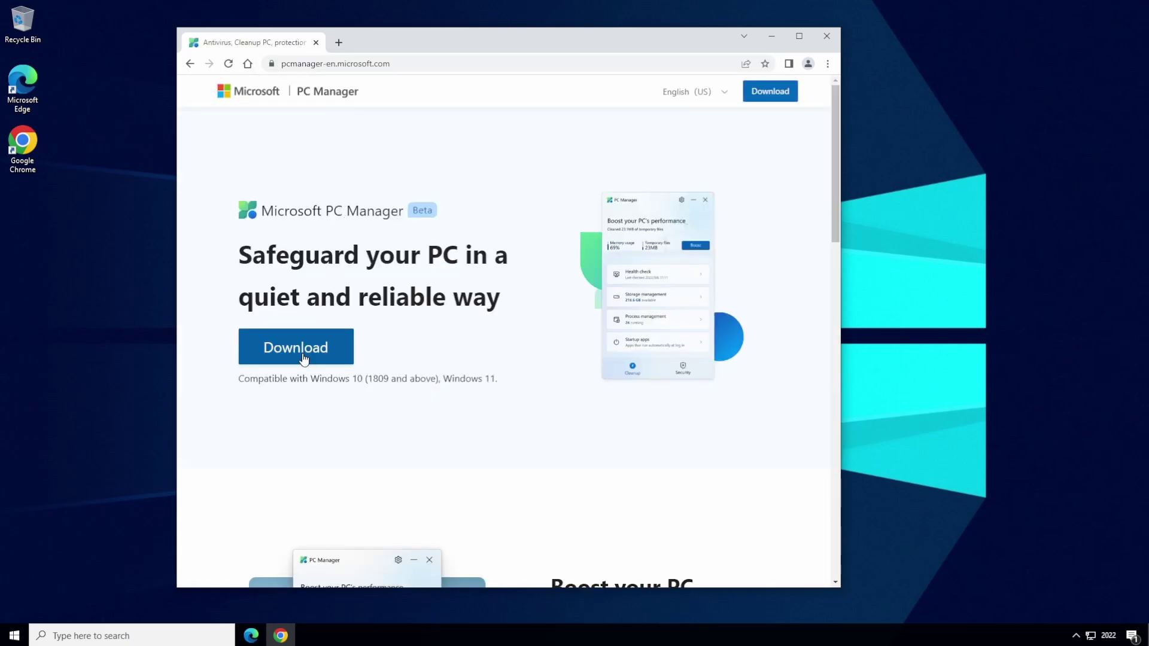
pyautogui.click(304, 359)
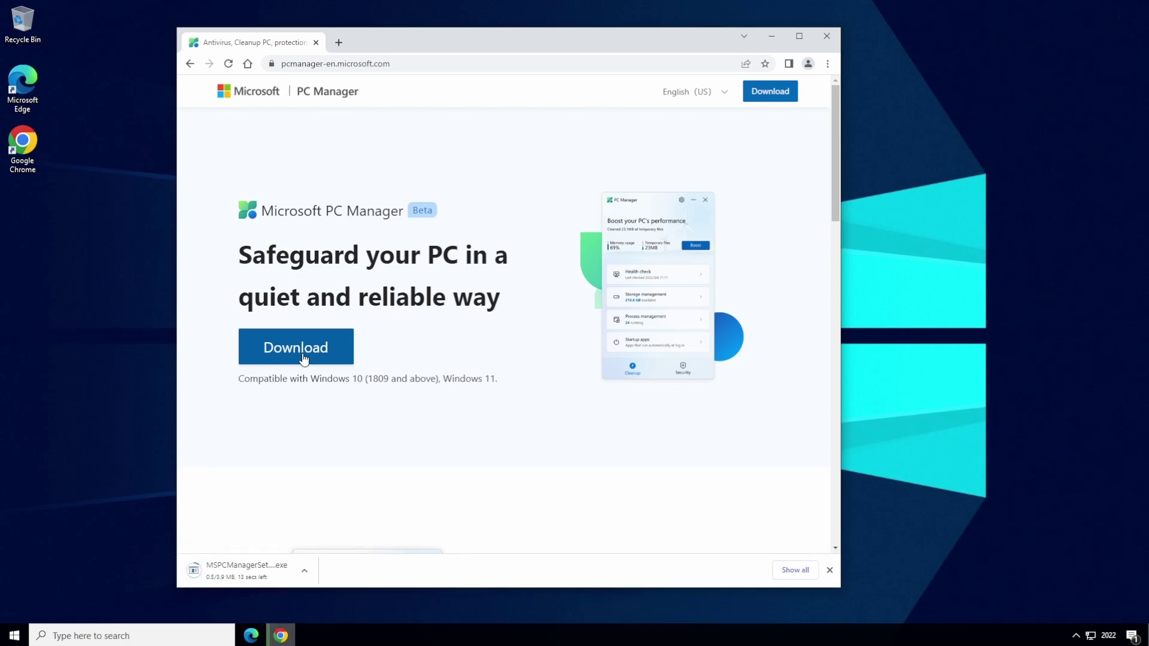
# Run MSPCManagerSetup.exe, accept the licence terms, install PC Manager and launch it.
pyautogui.click(251, 571)
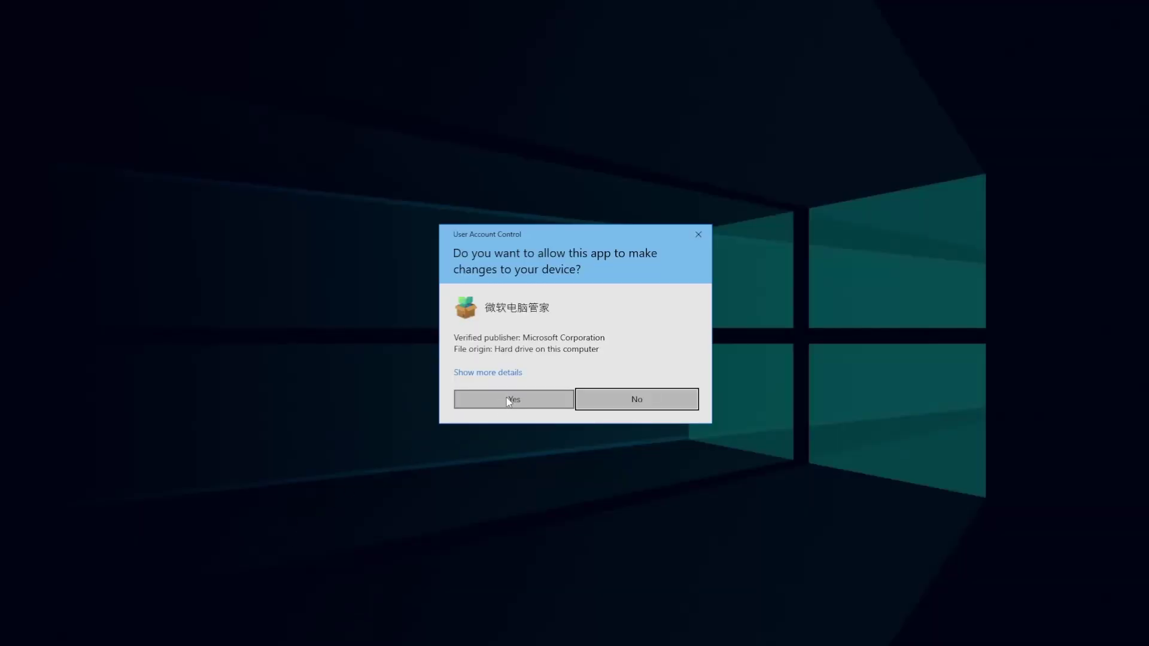
pyautogui.click(513, 397)
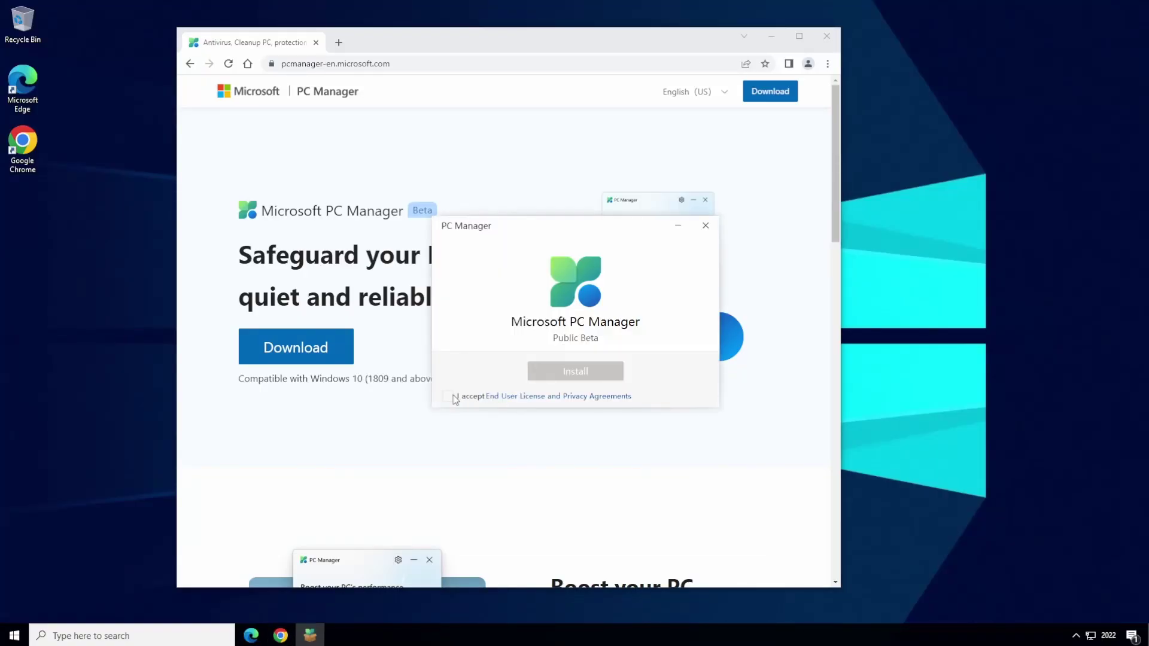
pyautogui.click(448, 397)
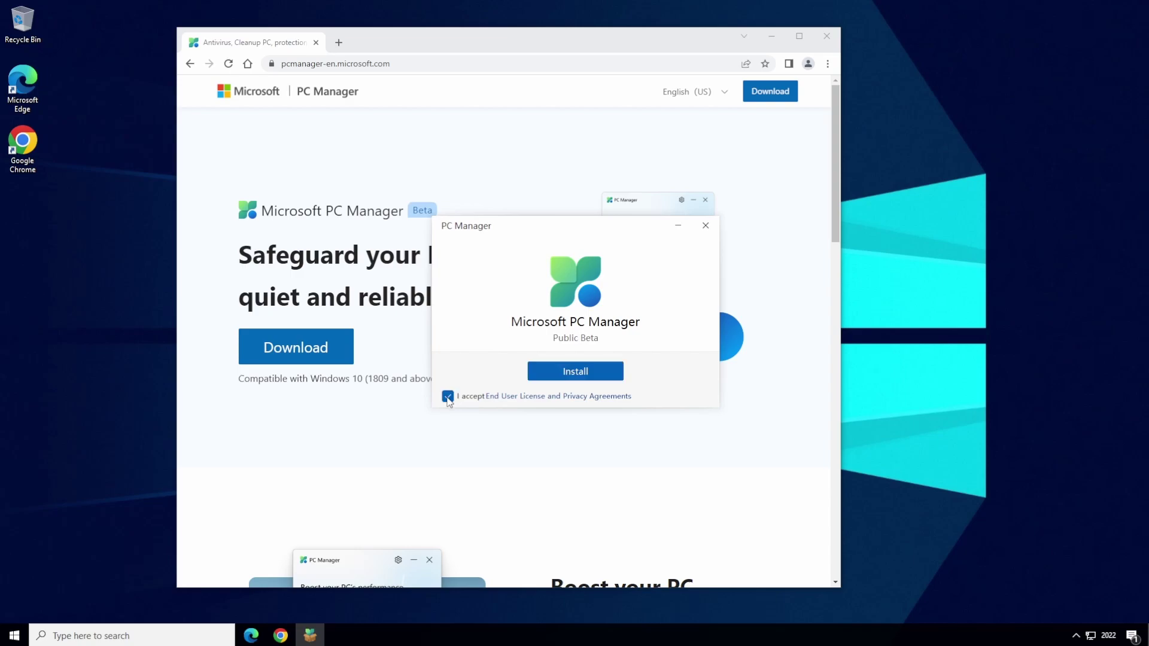
pyautogui.click(573, 371)
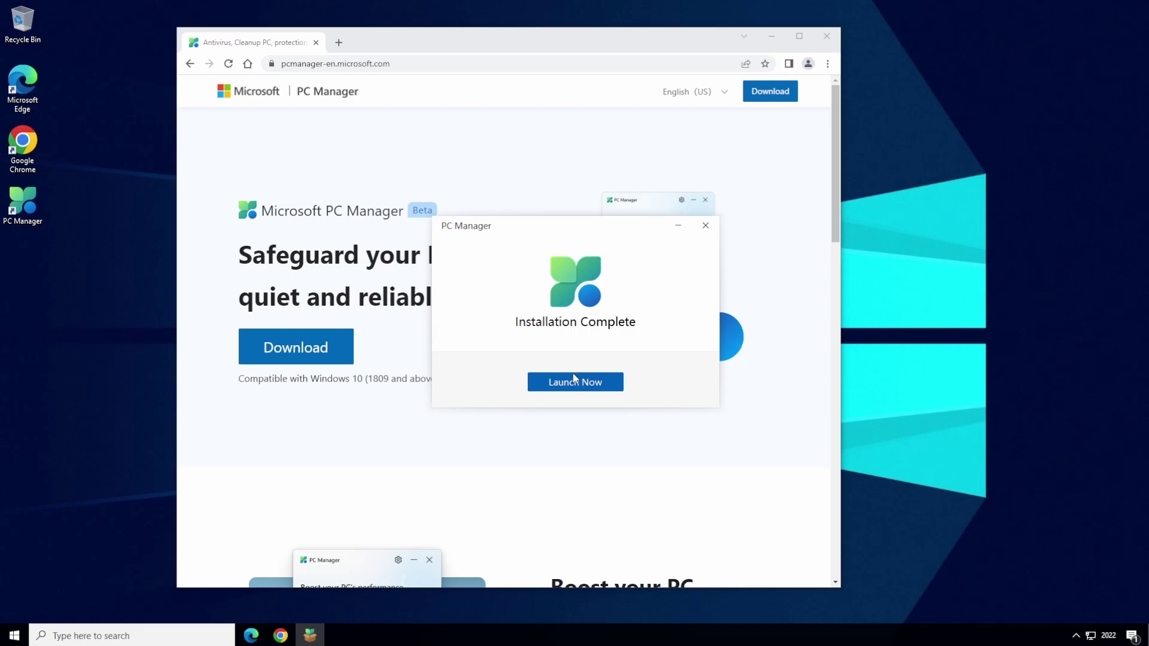
pyautogui.click(574, 384)
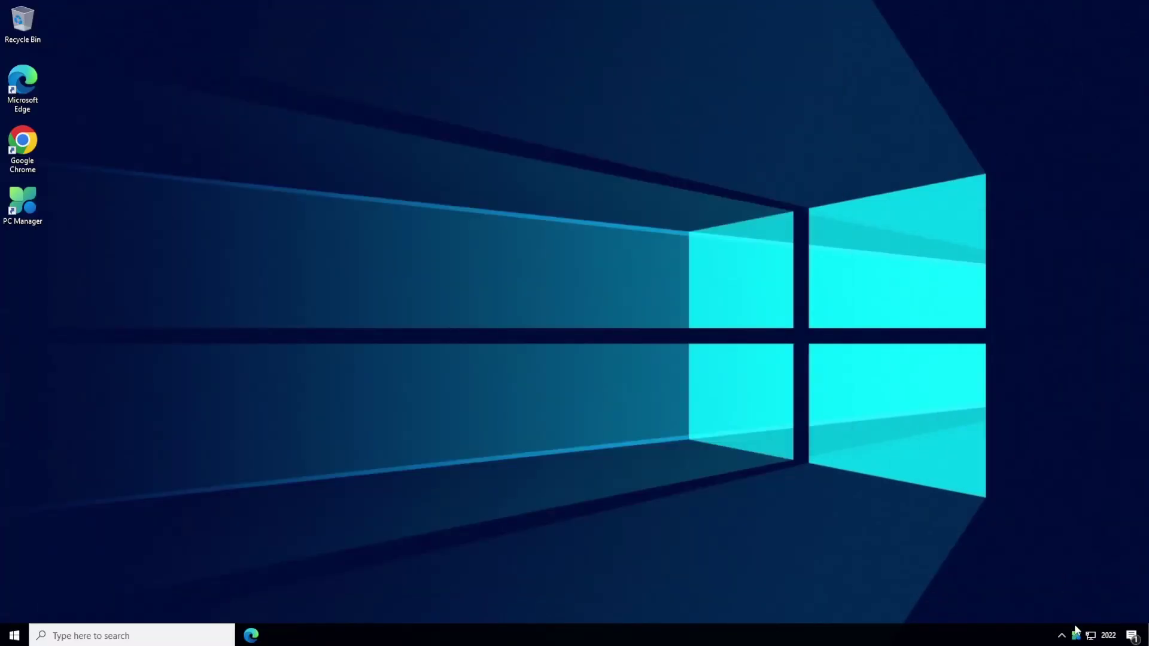
# Check for updates from PC Manager's tray settings, confirming 1.2.5.2 is the latest version.
pyautogui.rightClick(1076, 635)
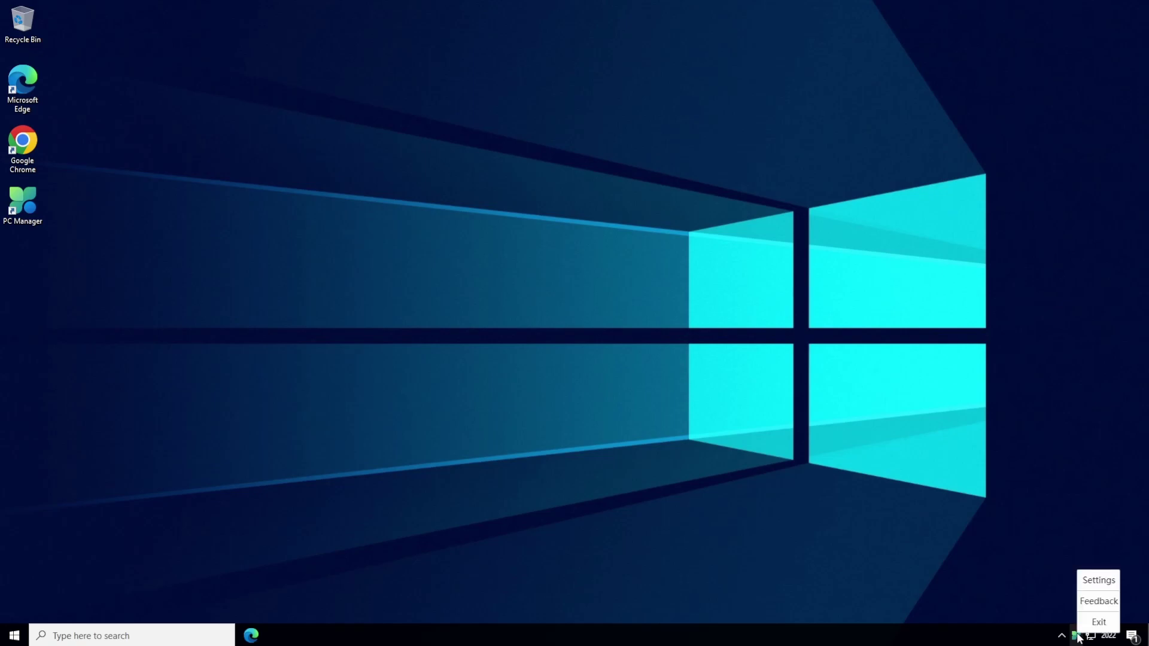
pyautogui.click(1100, 586)
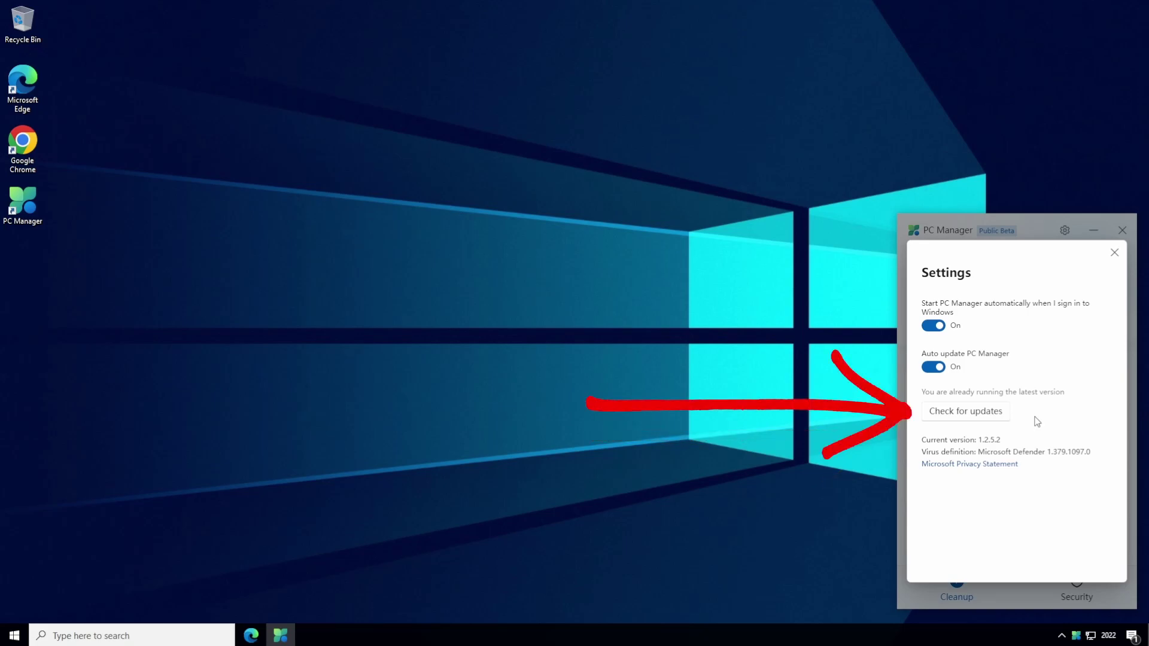
pyautogui.click(986, 418)
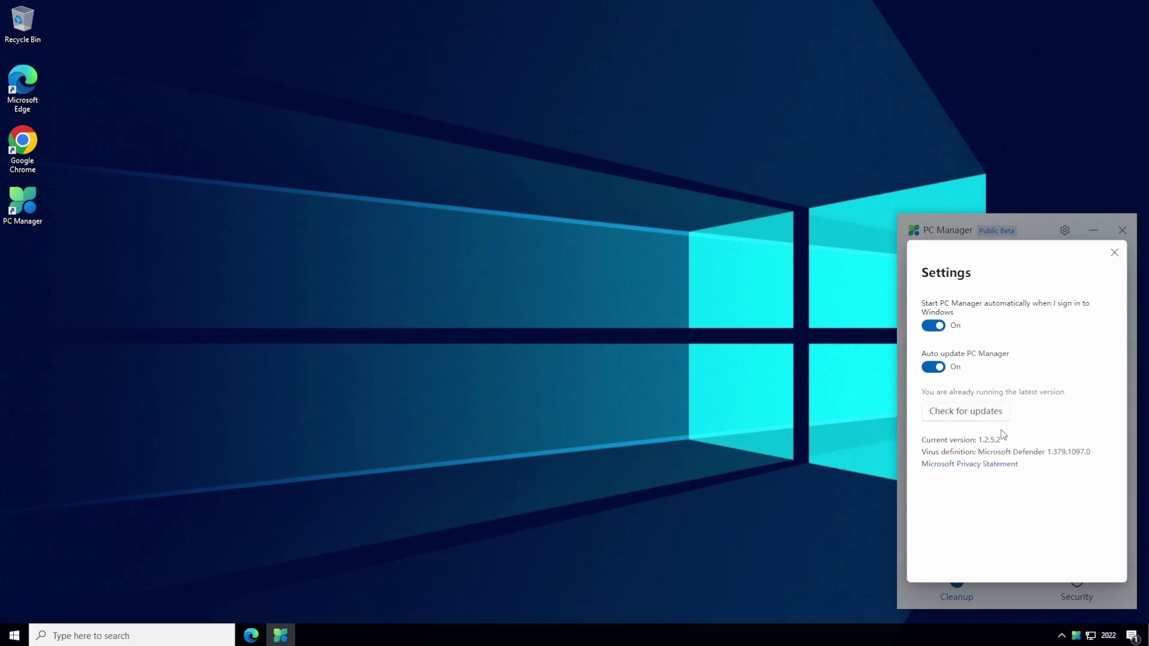
# Glance at the Security page, then Boost from Cleanup to clear 1.3GB of temporary files.
pyautogui.click(1075, 636)
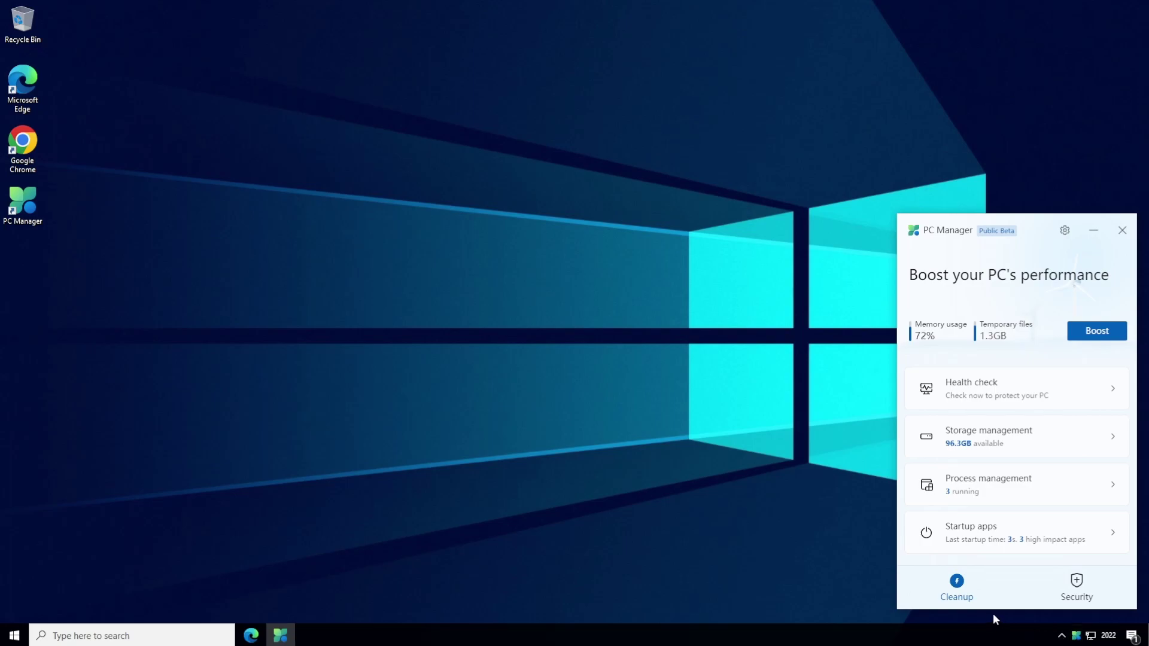
pyautogui.click(1078, 589)
pyautogui.click(974, 594)
pyautogui.click(1100, 331)
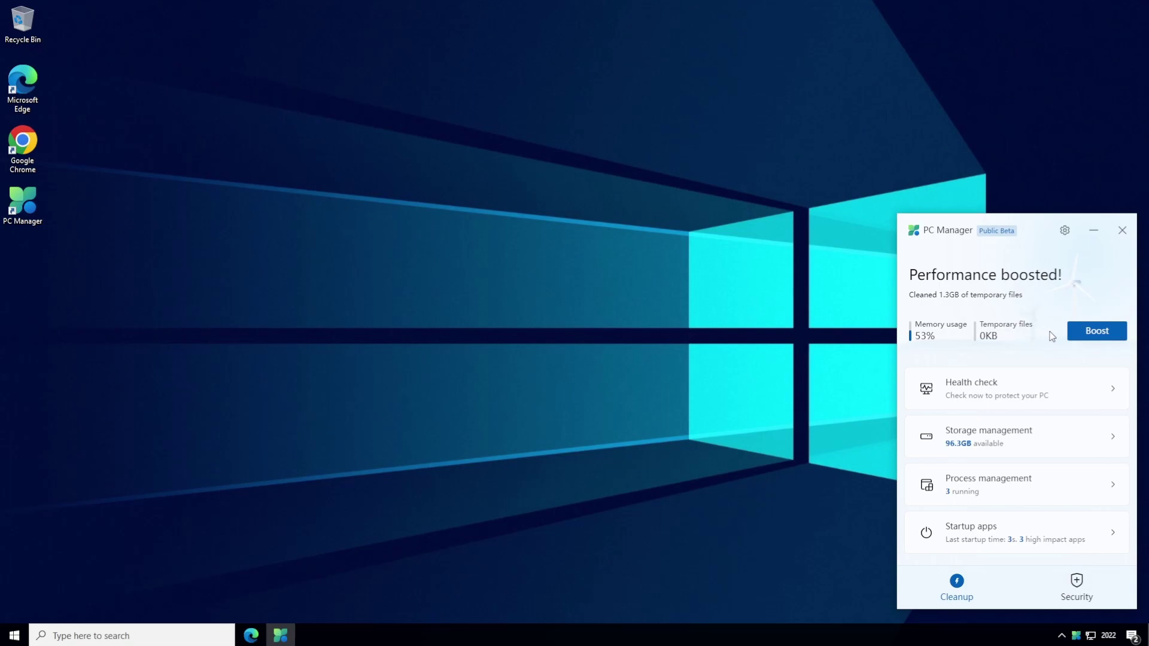
# Run a health check and apply the recent file list and default-browser protection fixes.
pyautogui.click(1012, 399)
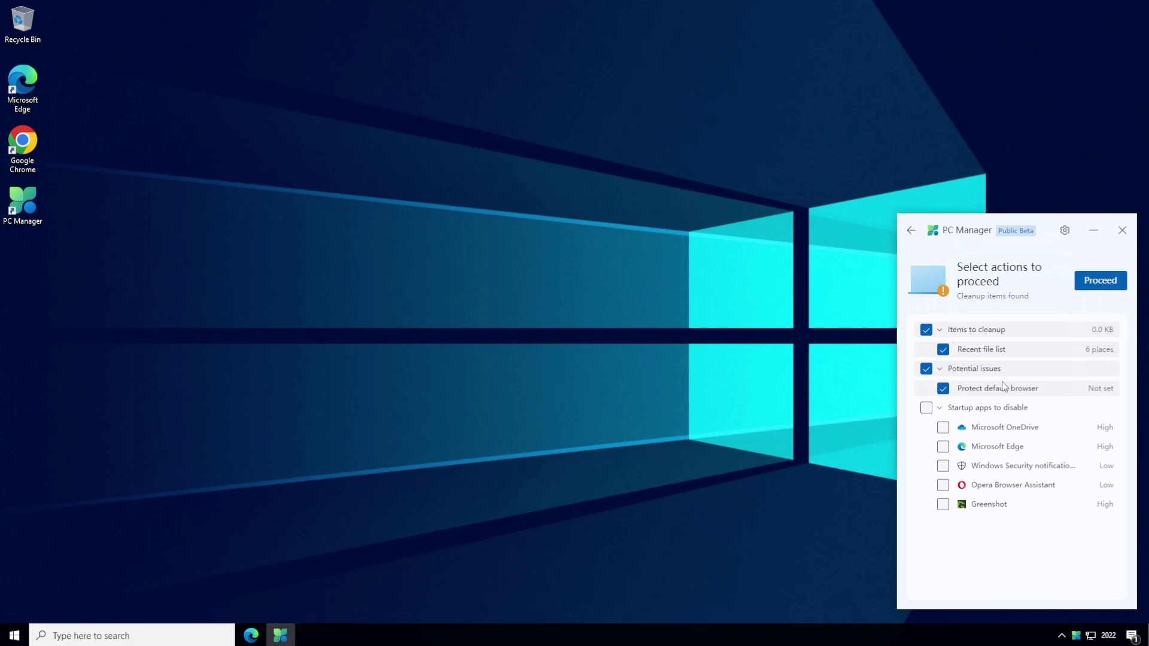
pyautogui.click(1108, 288)
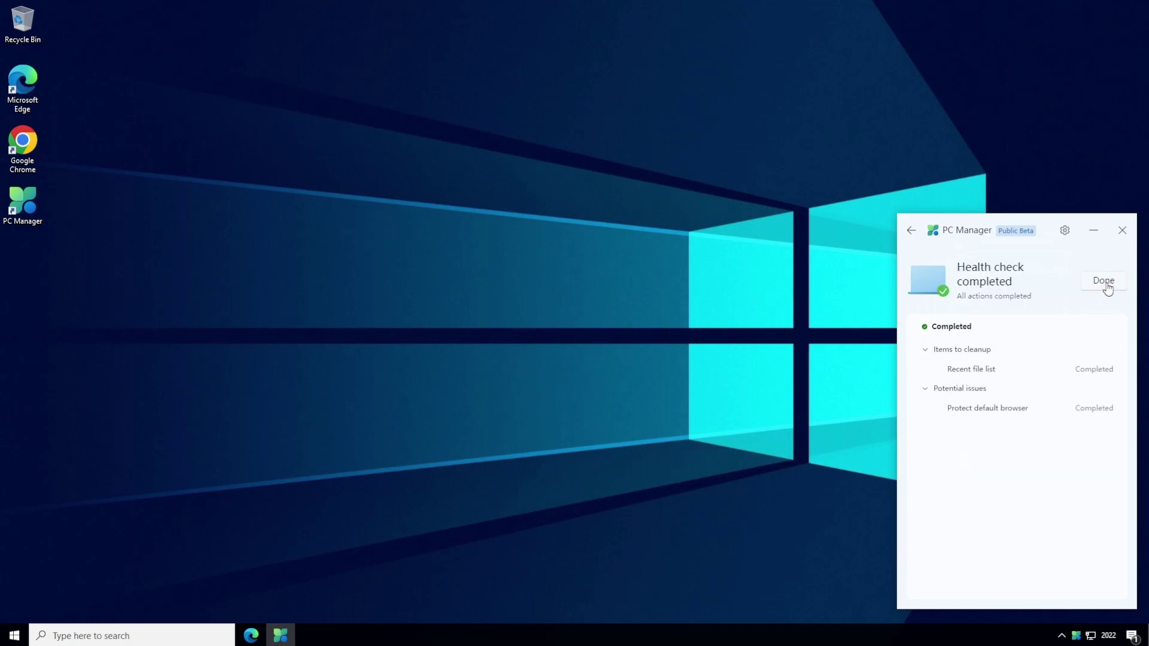
# Open Storage management for C: and run a Deep cleanup scan, finding about 77.8 MB.
pyautogui.click(1104, 281)
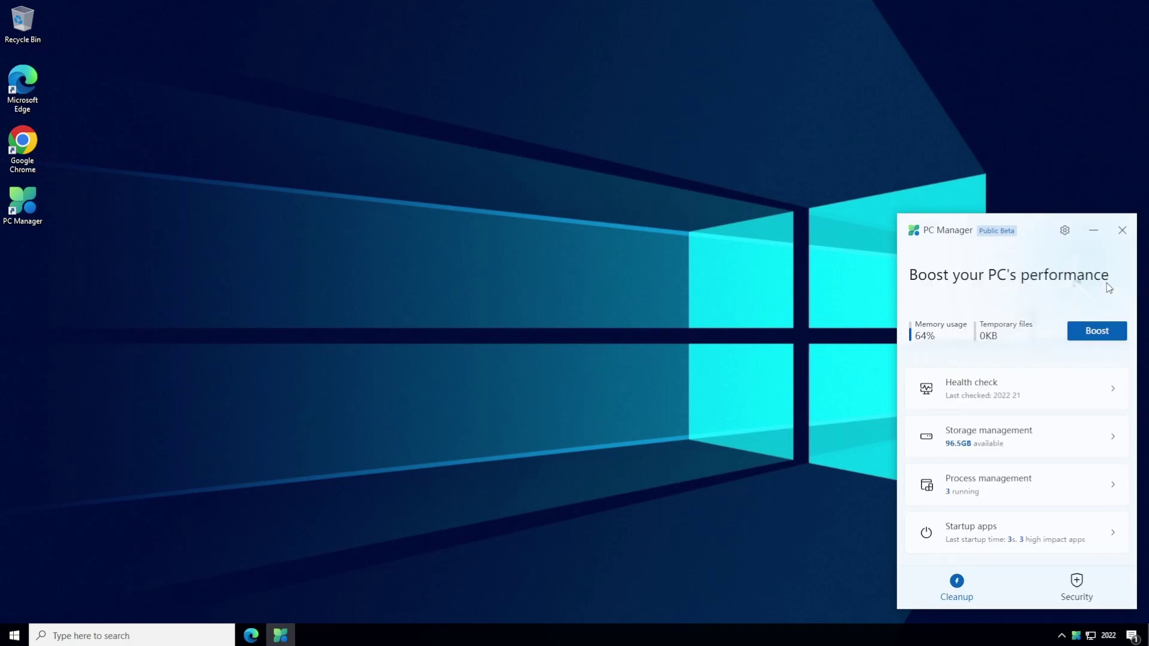
pyautogui.click(1040, 442)
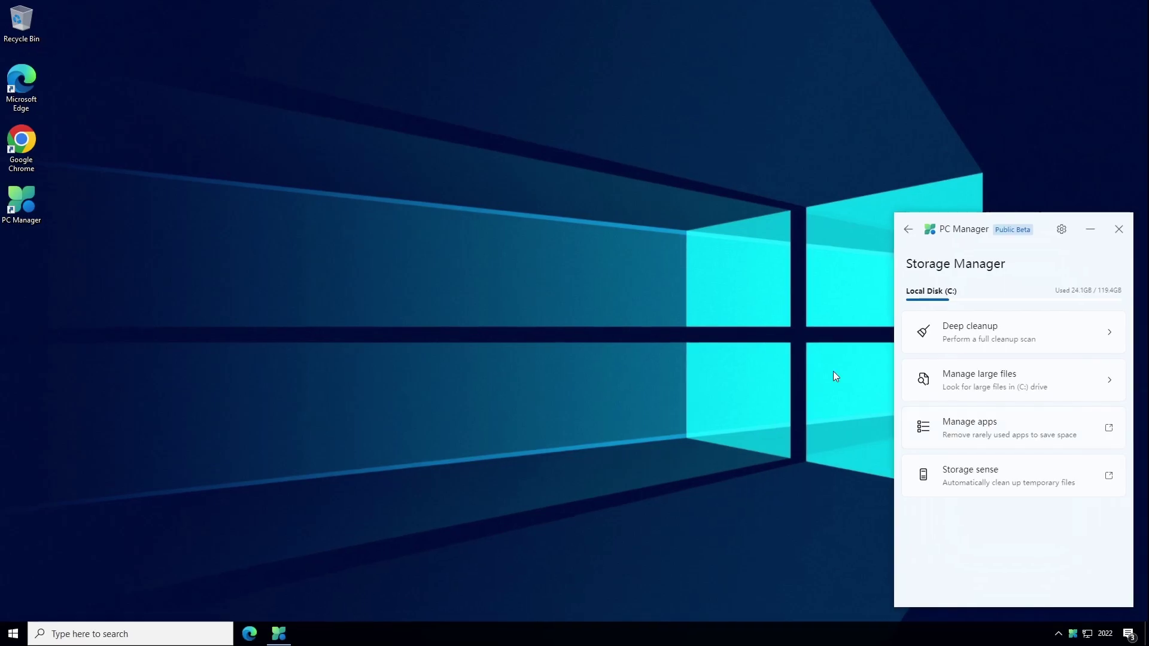
pyautogui.click(959, 333)
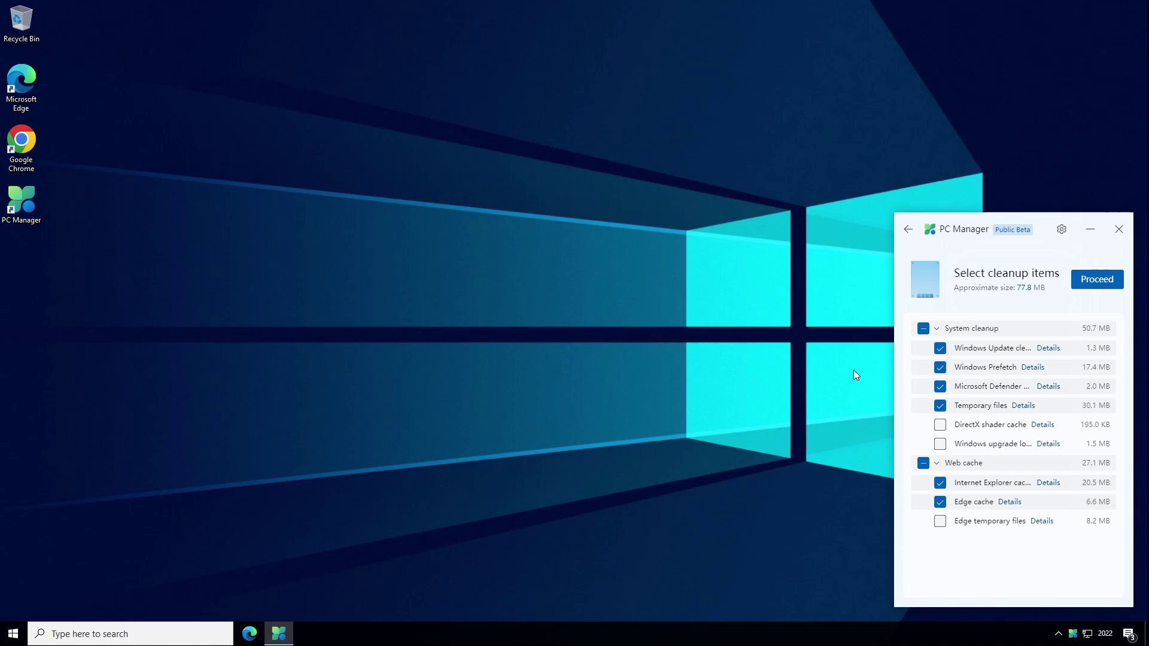
pyautogui.click(149, 628)
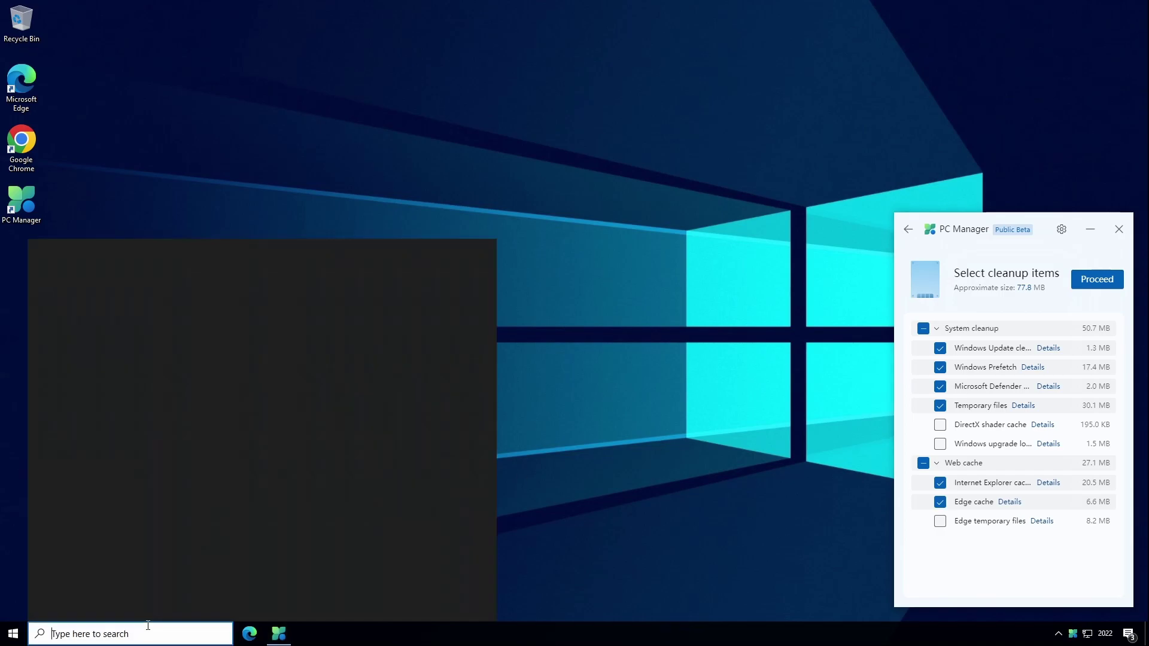
pyautogui.write('disk')
pyautogui.press('Return')
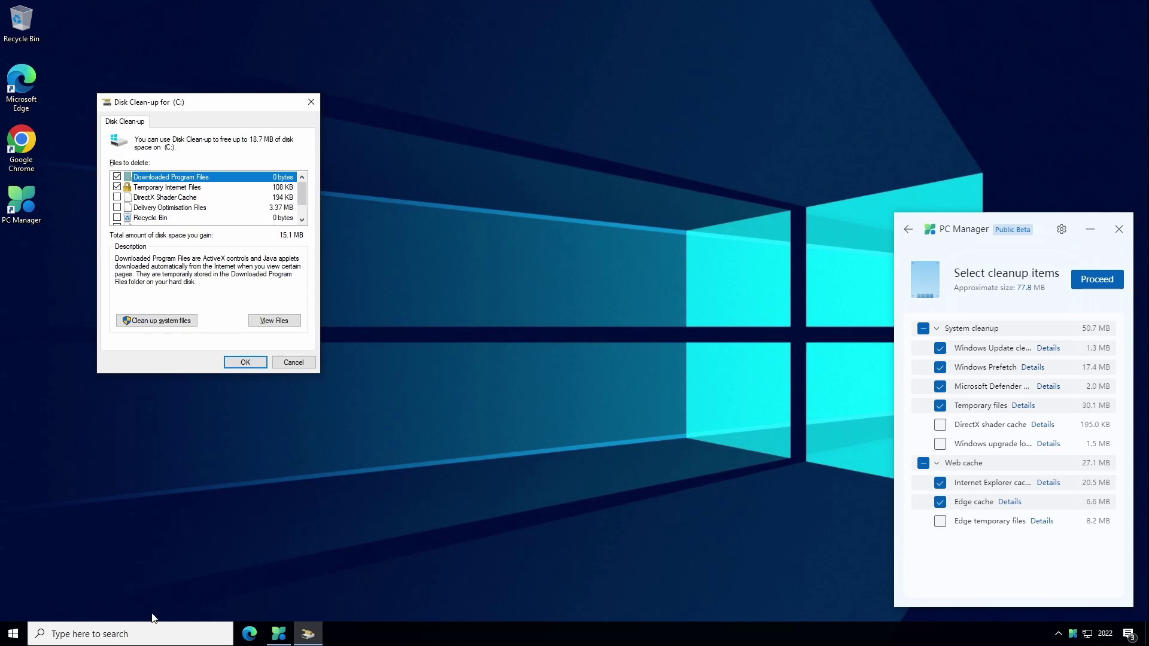
pyautogui.click(311, 101)
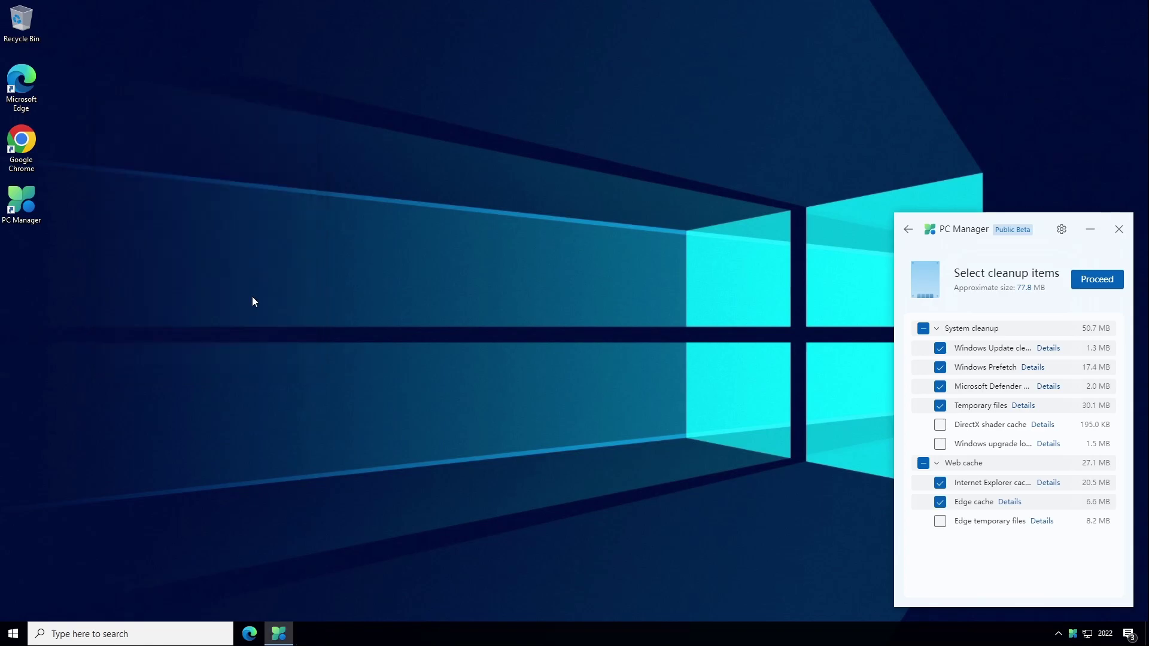
pyautogui.click(161, 636)
pyautogui.write('storage settings')
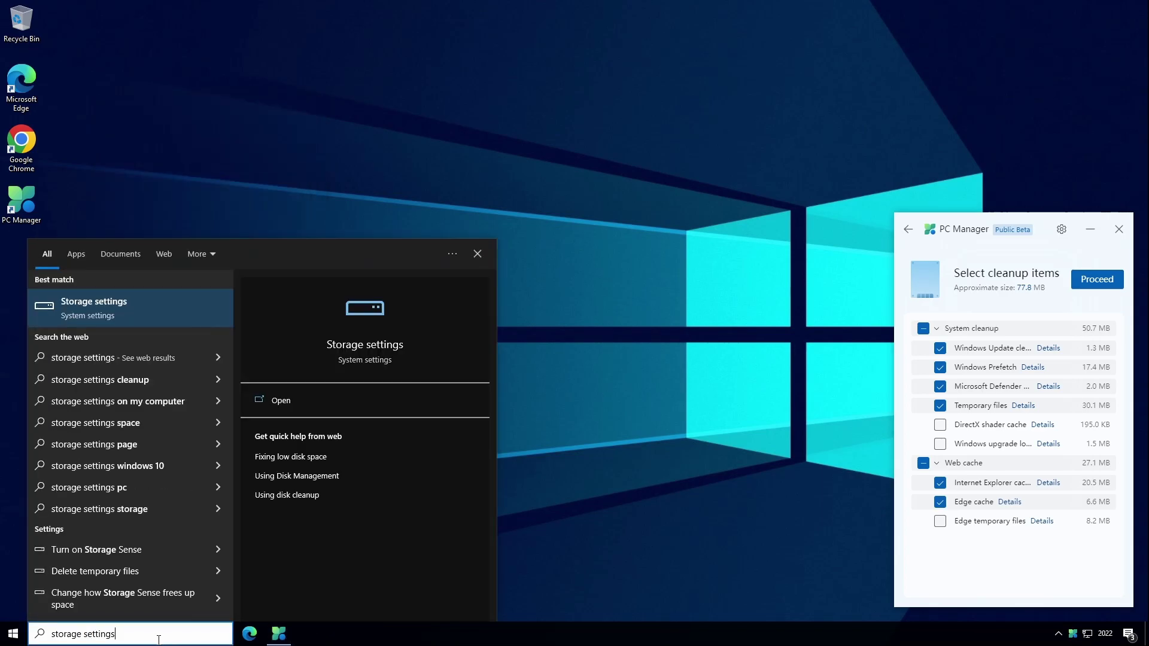
pyautogui.press('Return')
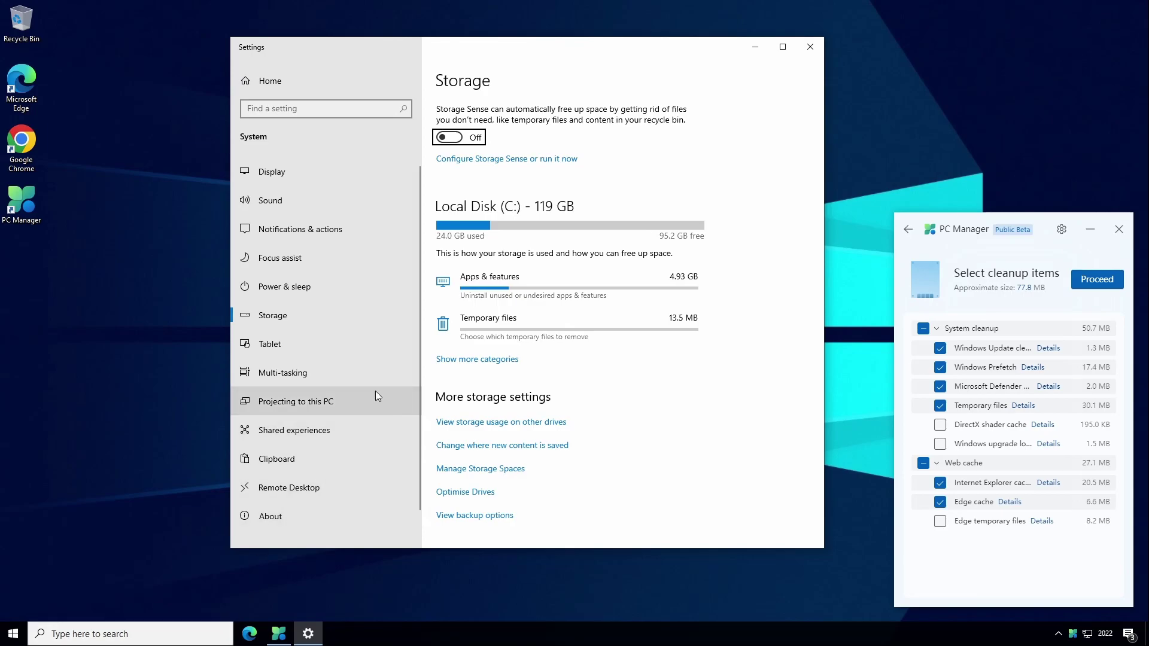
pyautogui.click(446, 328)
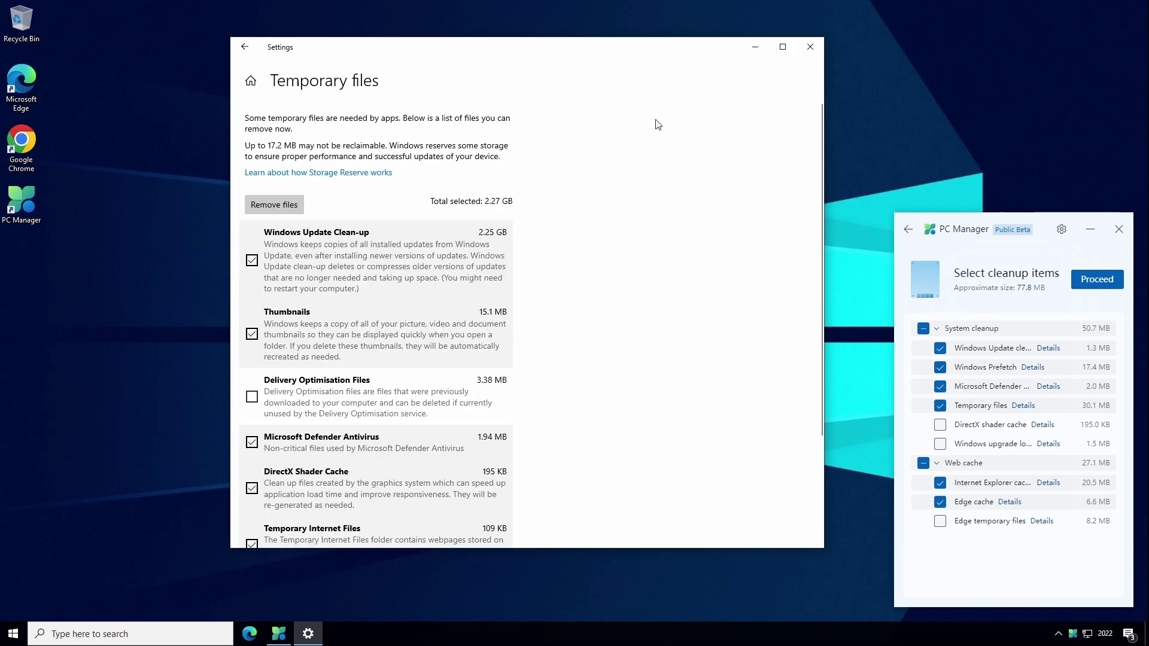
pyautogui.click(808, 46)
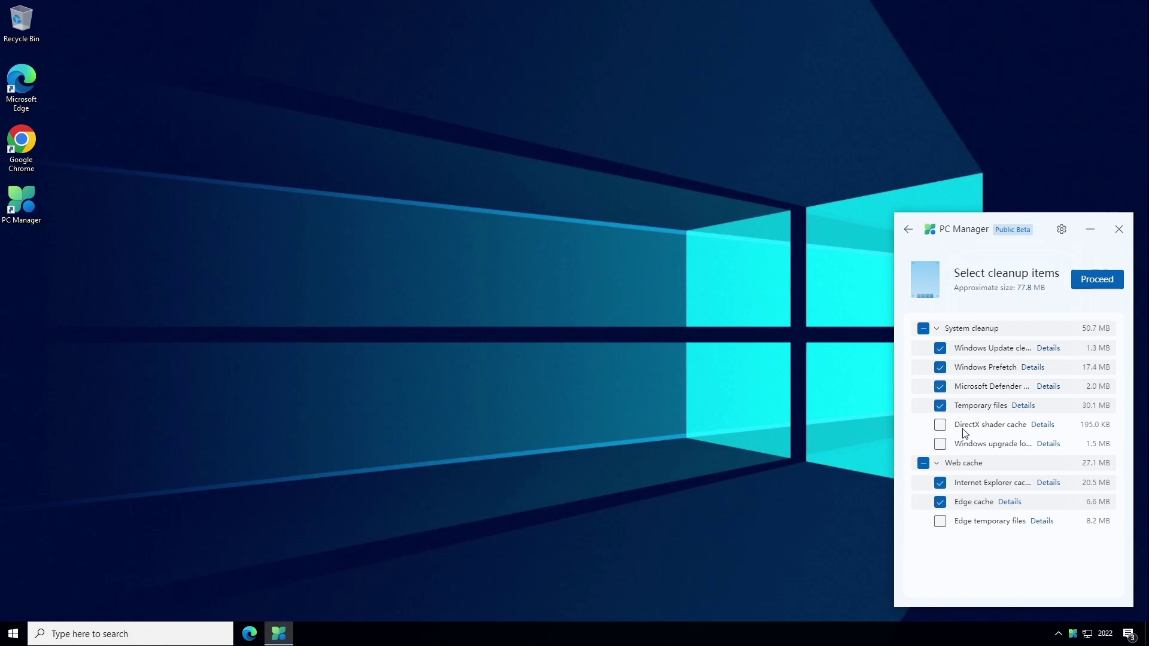
# Clean the selected items to free 46.3 MB, then list files over 1 GB in File Explorer.
pyautogui.click(1090, 282)
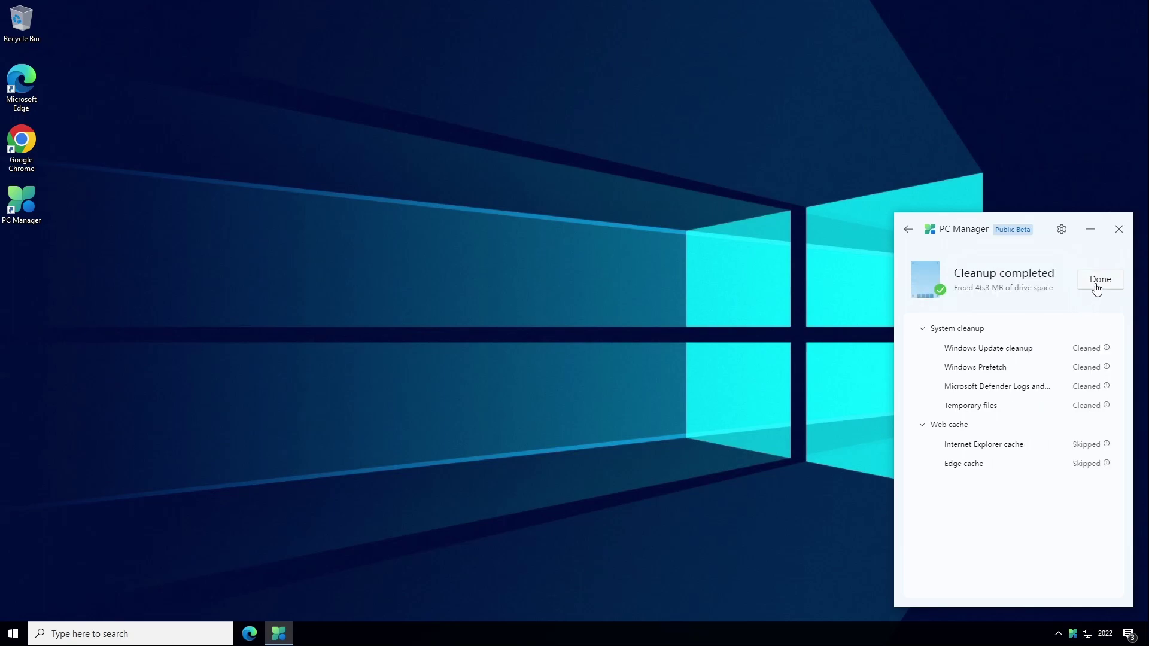
pyautogui.click(1097, 289)
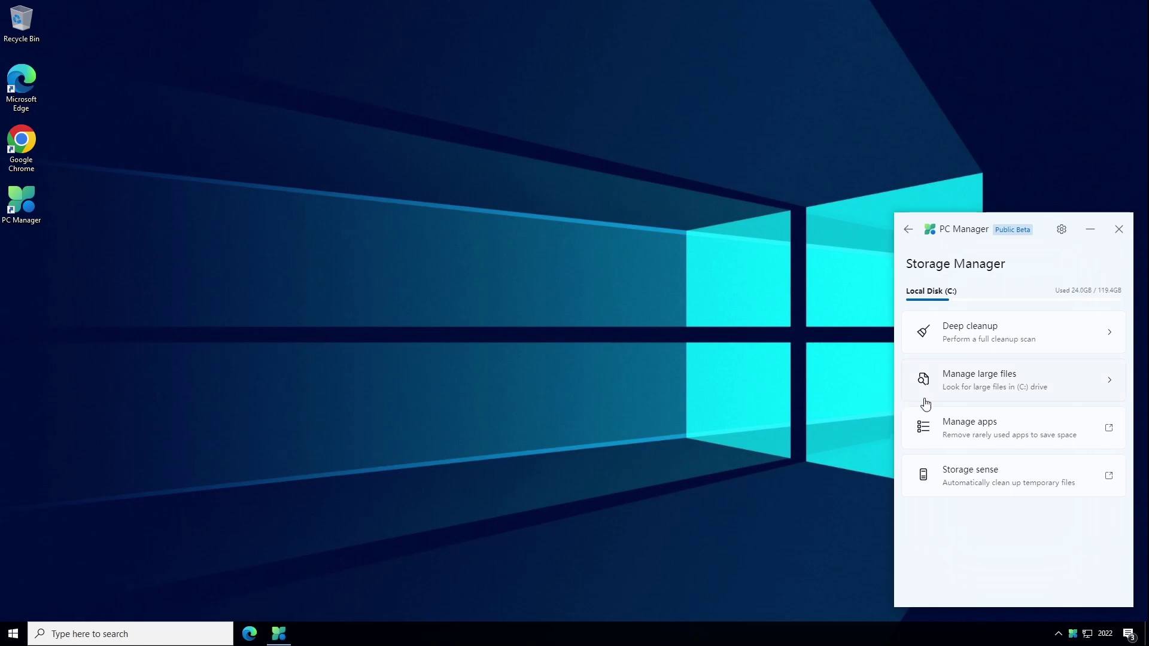
pyautogui.click(973, 384)
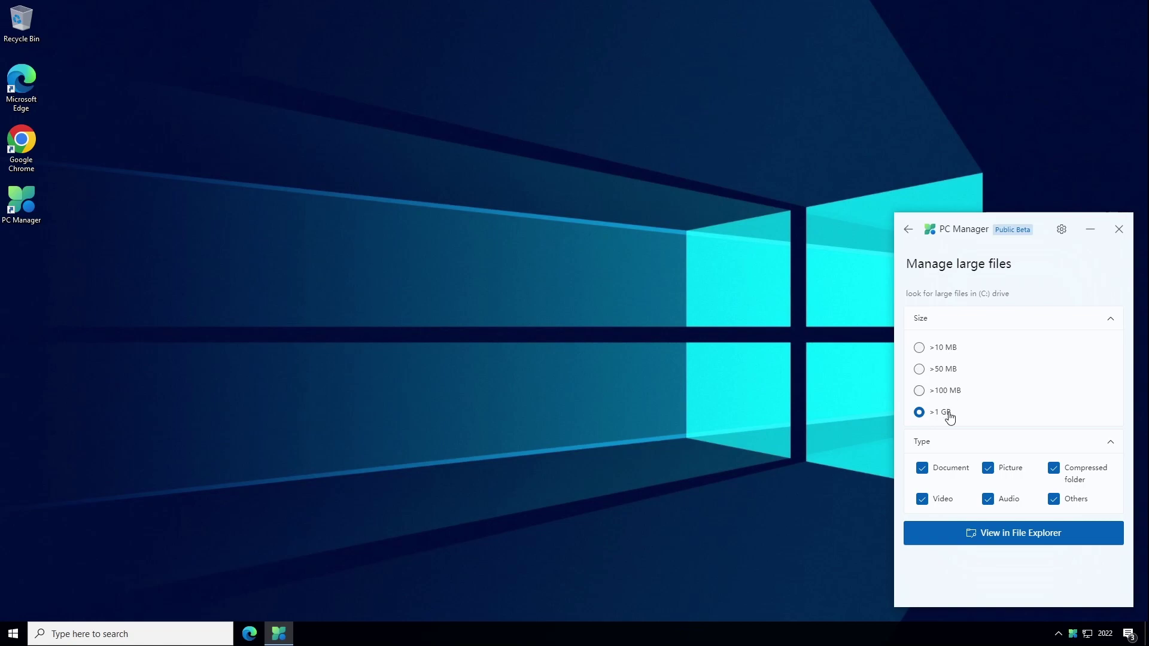
pyautogui.click(1009, 539)
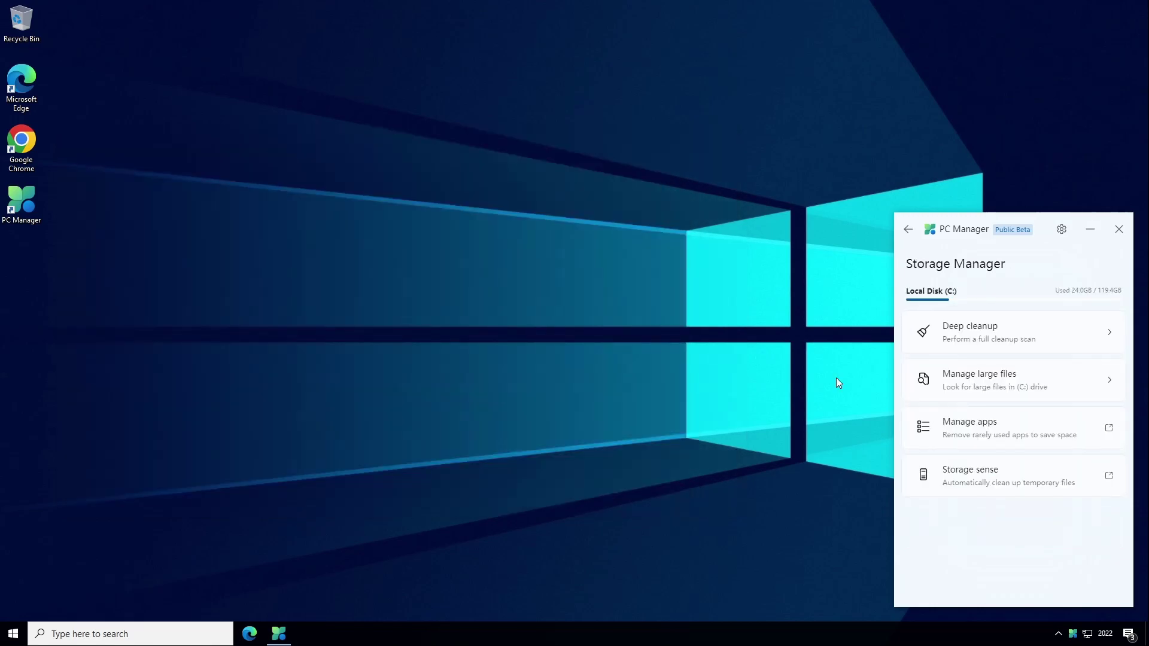
# Review the installed apps in Apps & features, expanding 7-Zip to show its uninstall option.
pyautogui.click(967, 425)
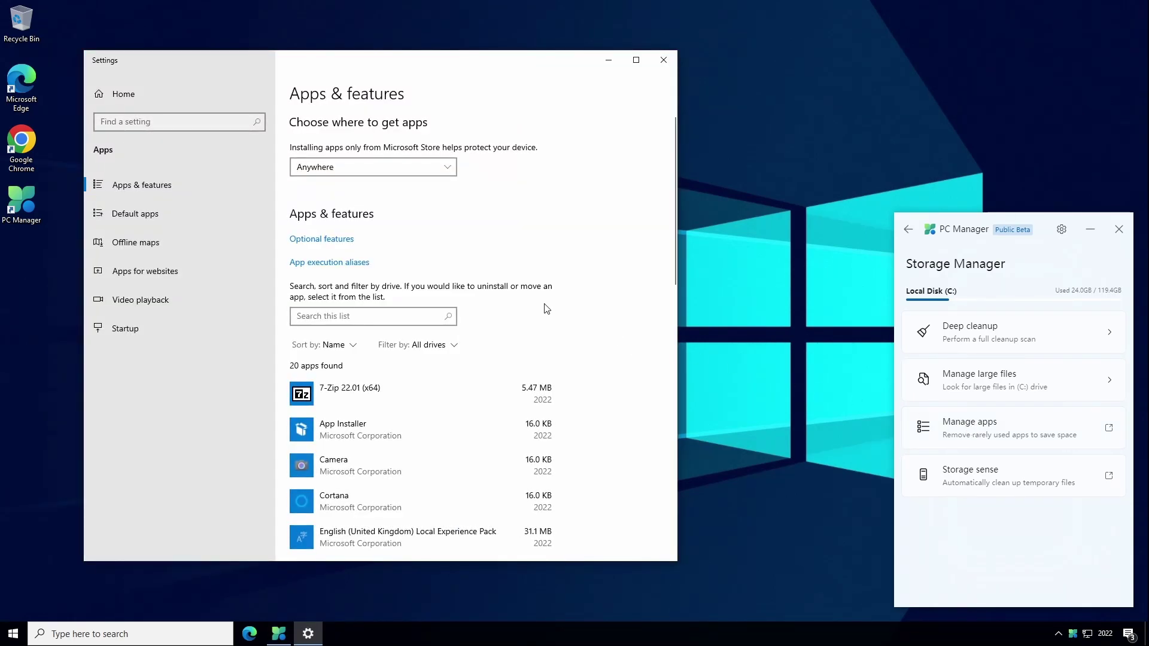
pyautogui.scroll(-3, 505, 353)
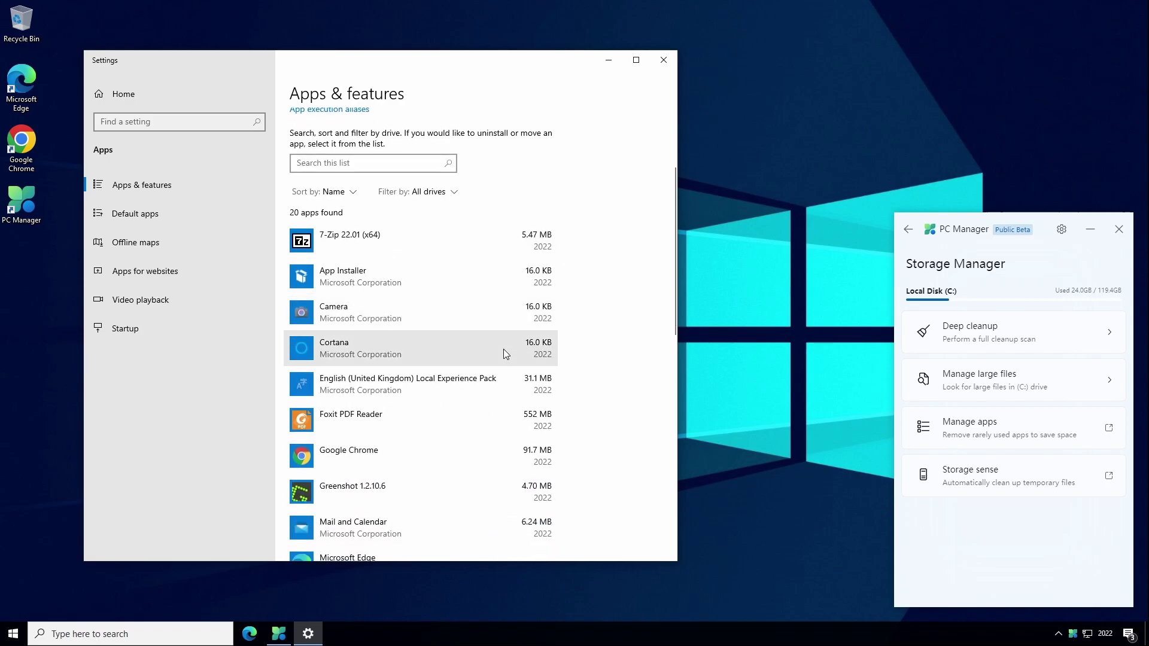
pyautogui.click(419, 245)
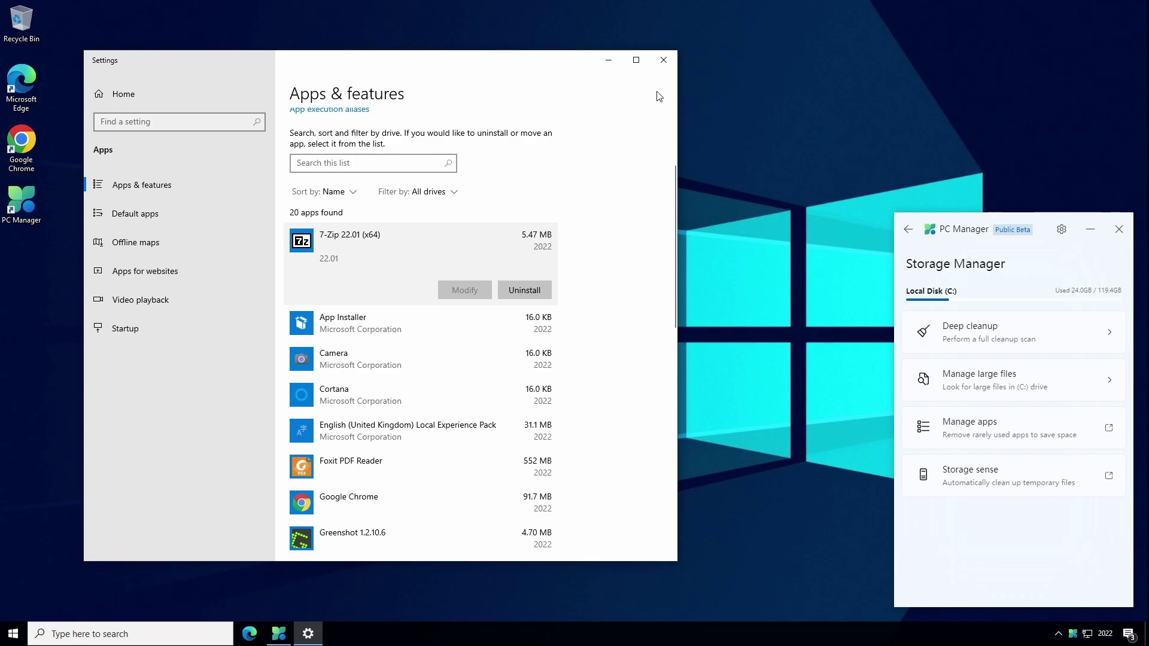
pyautogui.click(661, 60)
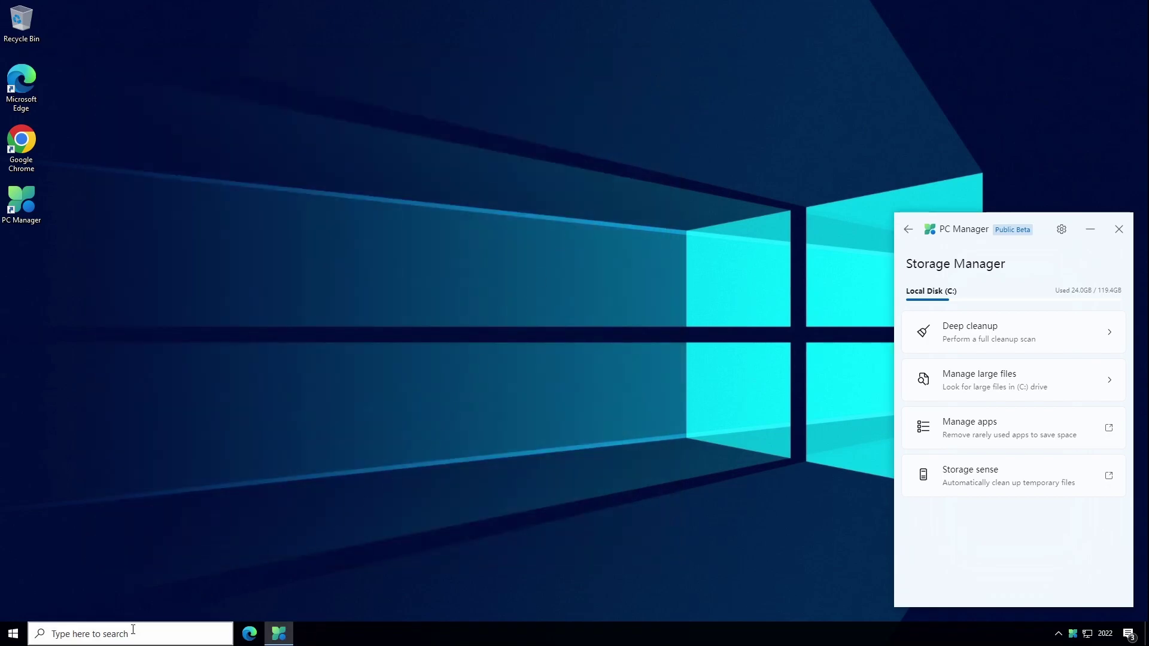
# Reopen the Apps & features page by searching Windows for 'apps and features'.
pyautogui.click(127, 632)
pyautogui.write('apps and features')
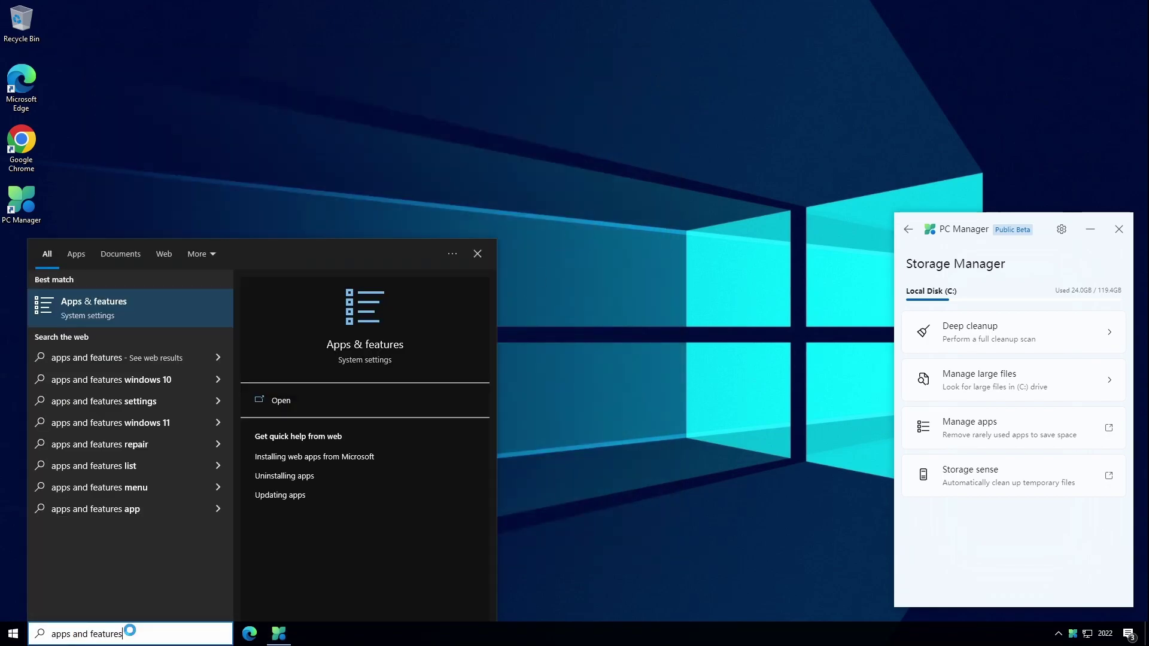
pyautogui.press('Return')
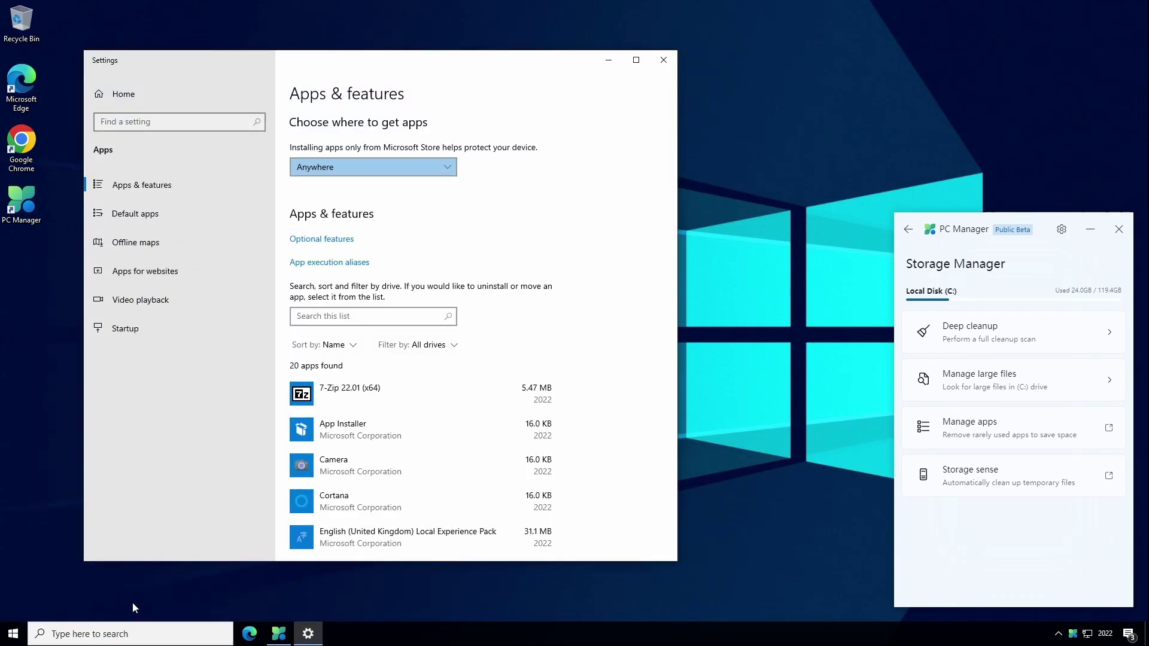
pyautogui.click(663, 60)
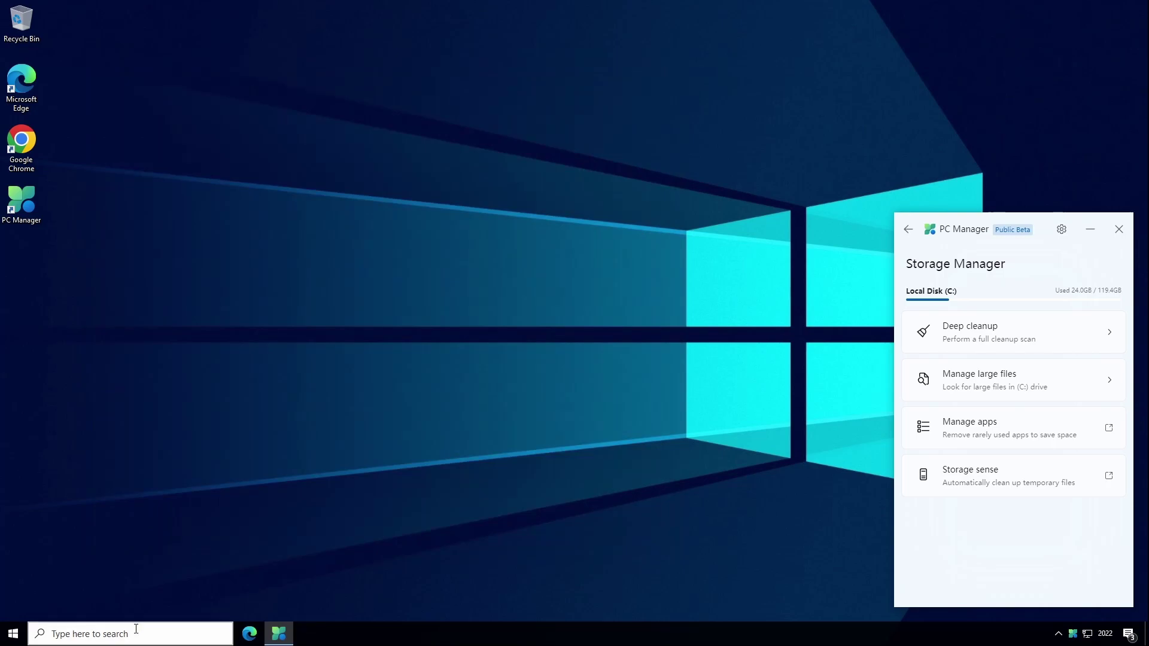
pyautogui.click(136, 633)
pyautogui.write('cont')
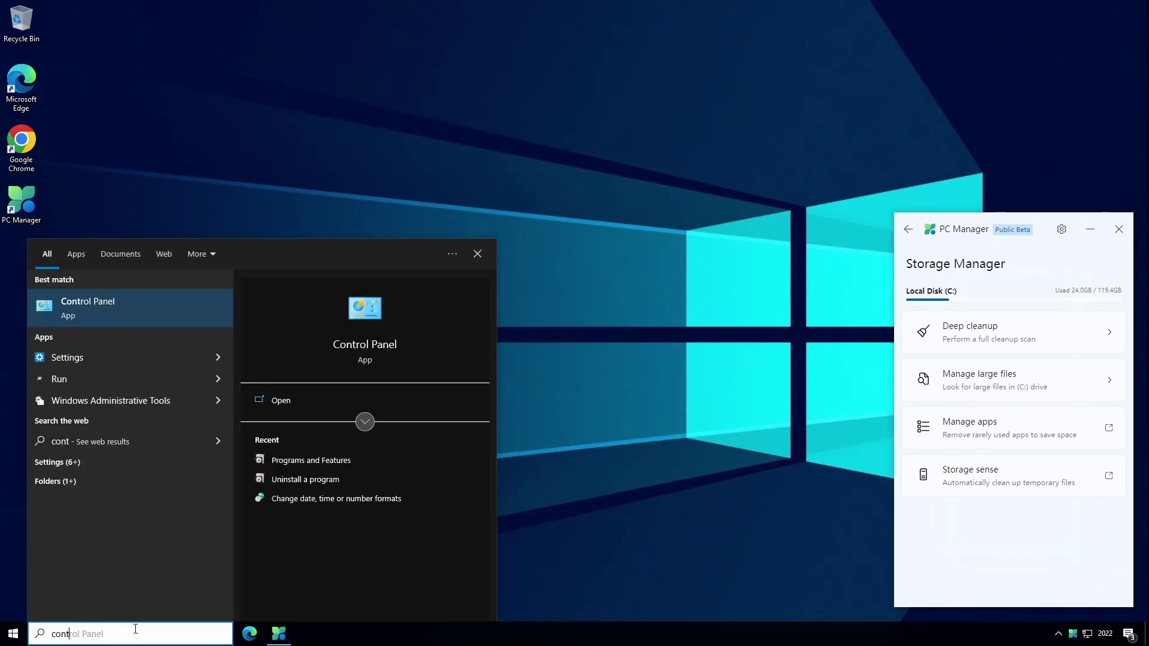
pyautogui.press('Return')
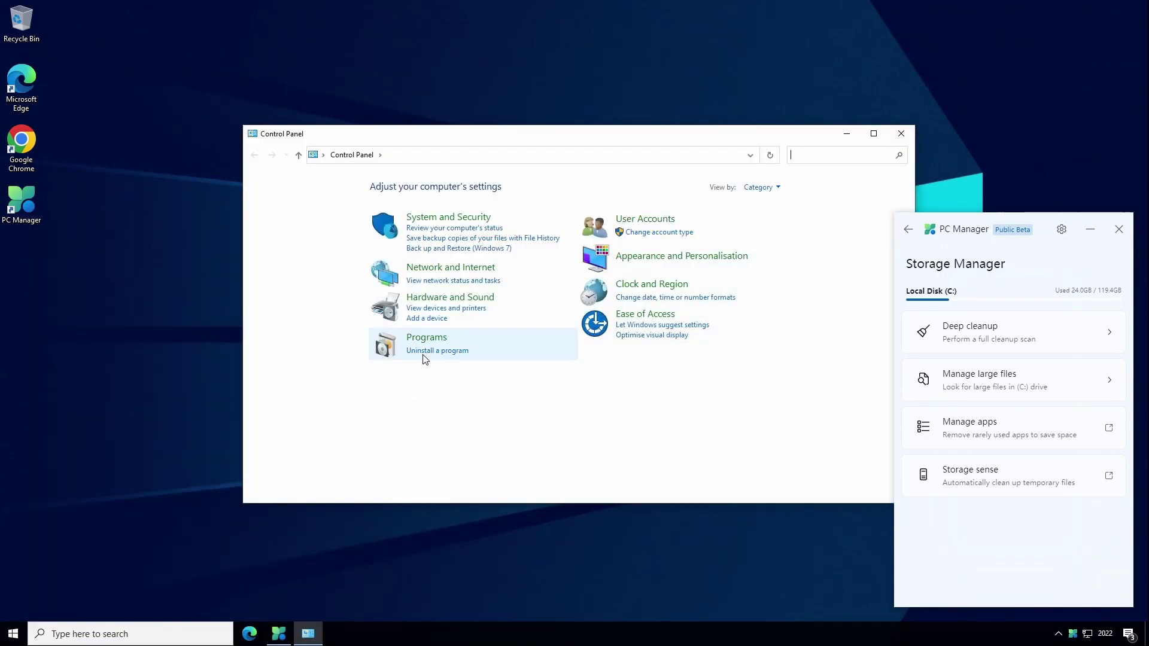
pyautogui.click(423, 354)
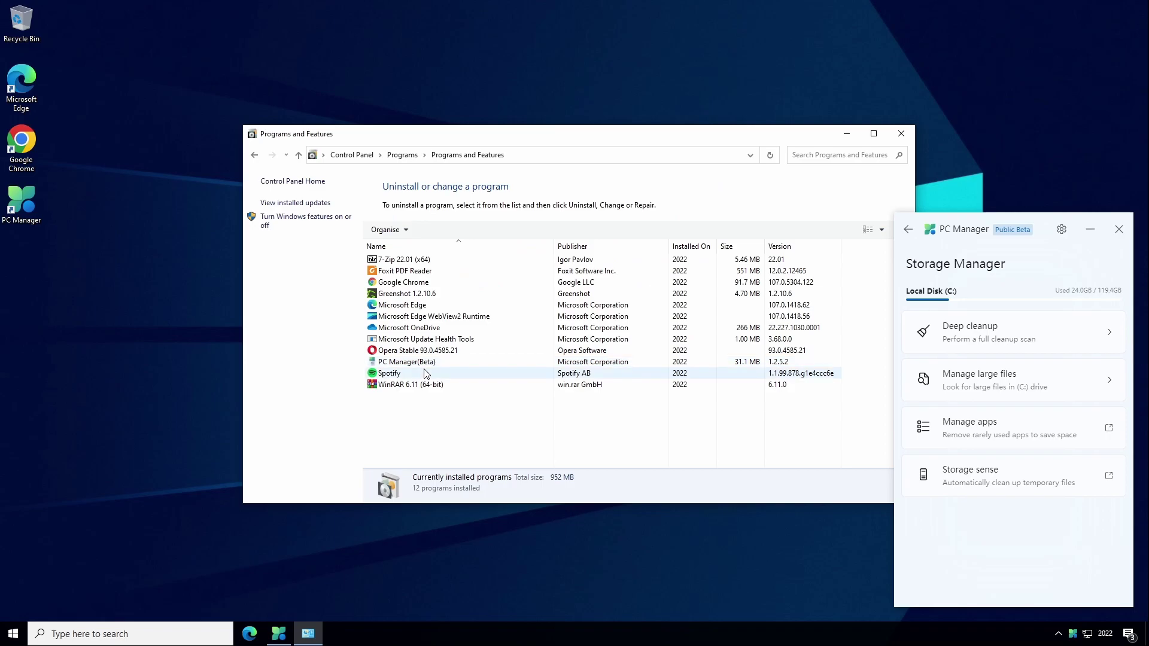
pyautogui.click(901, 133)
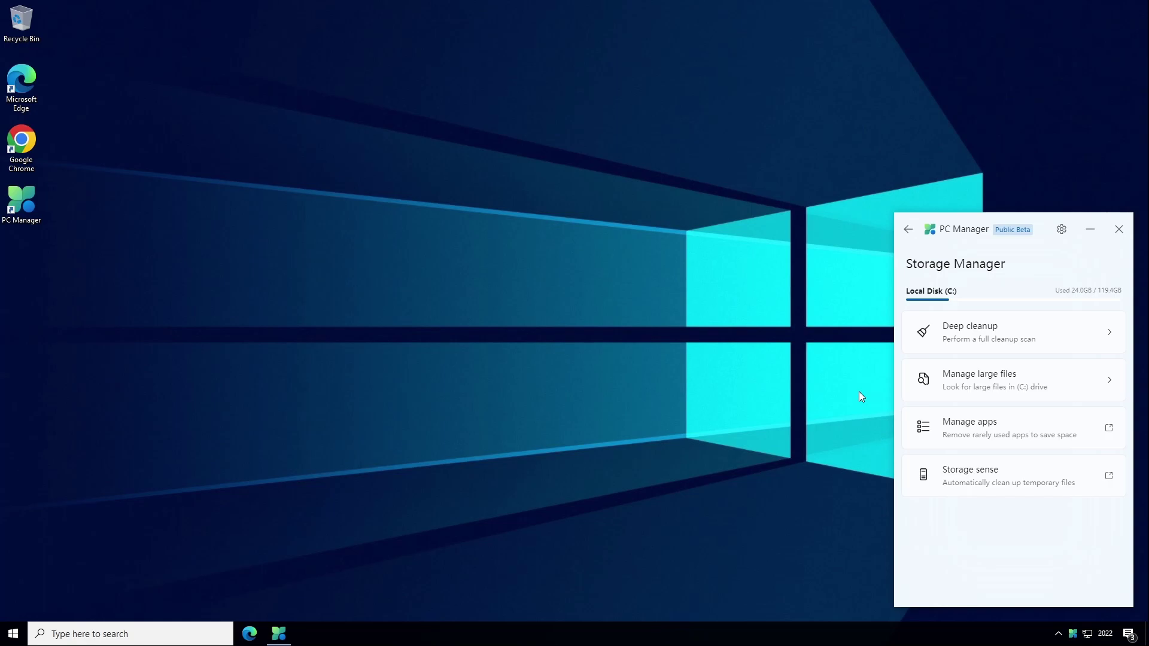
pyautogui.click(985, 474)
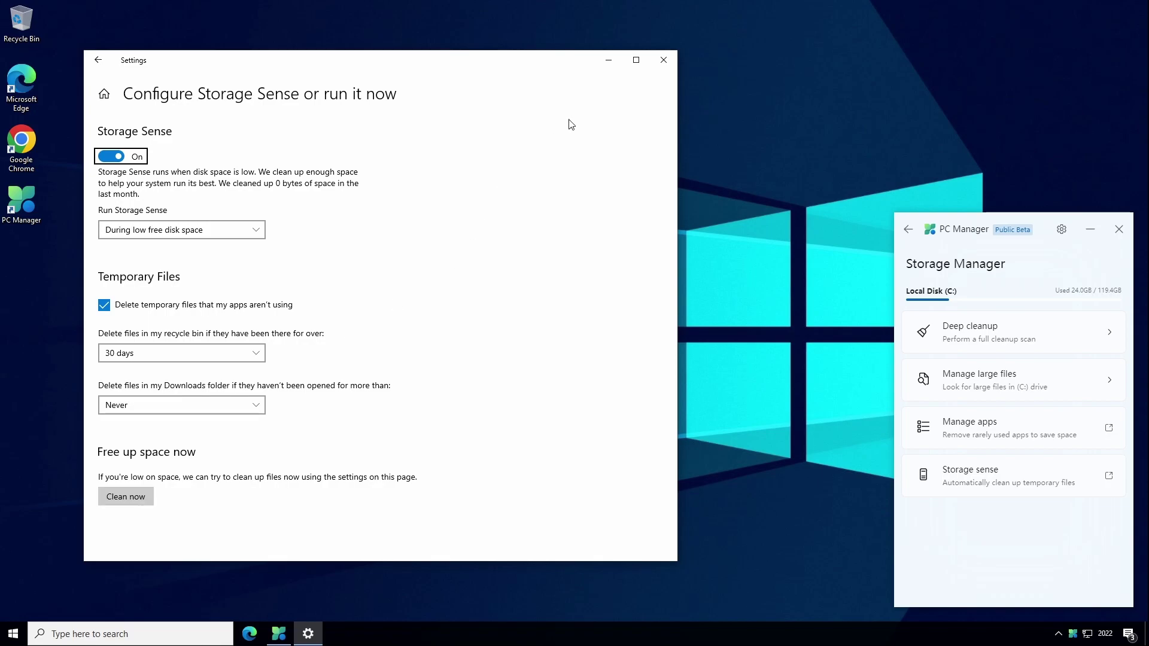
pyautogui.click(662, 60)
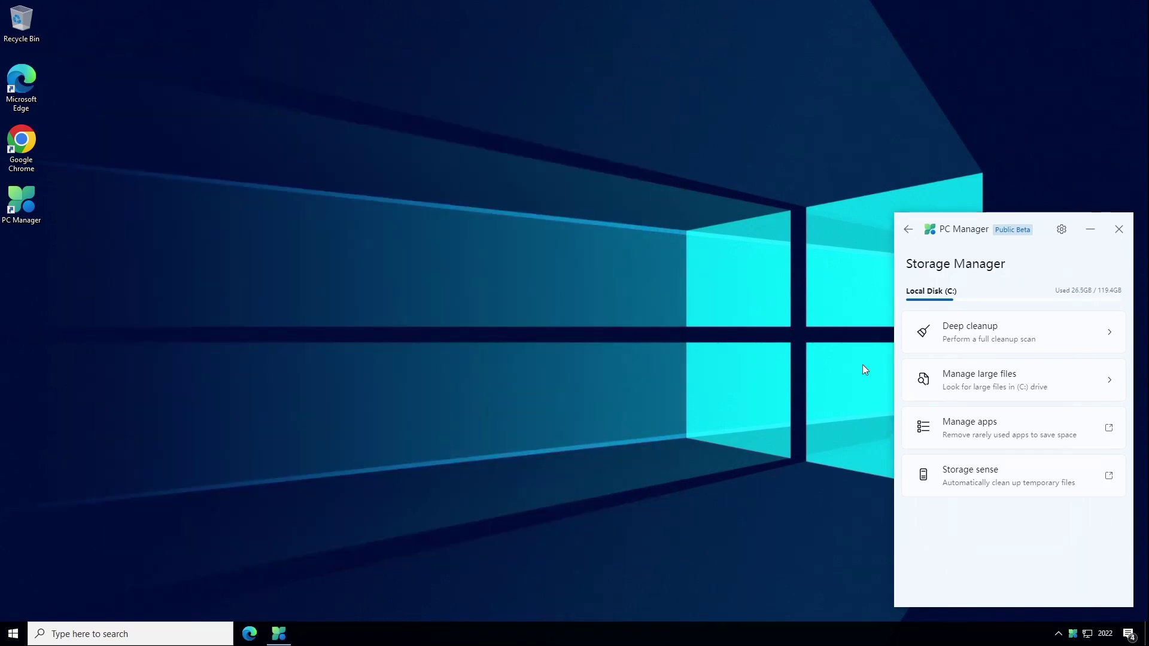
# In Process management, end the Microsoft OneDrive process and confirm.
pyautogui.click(907, 232)
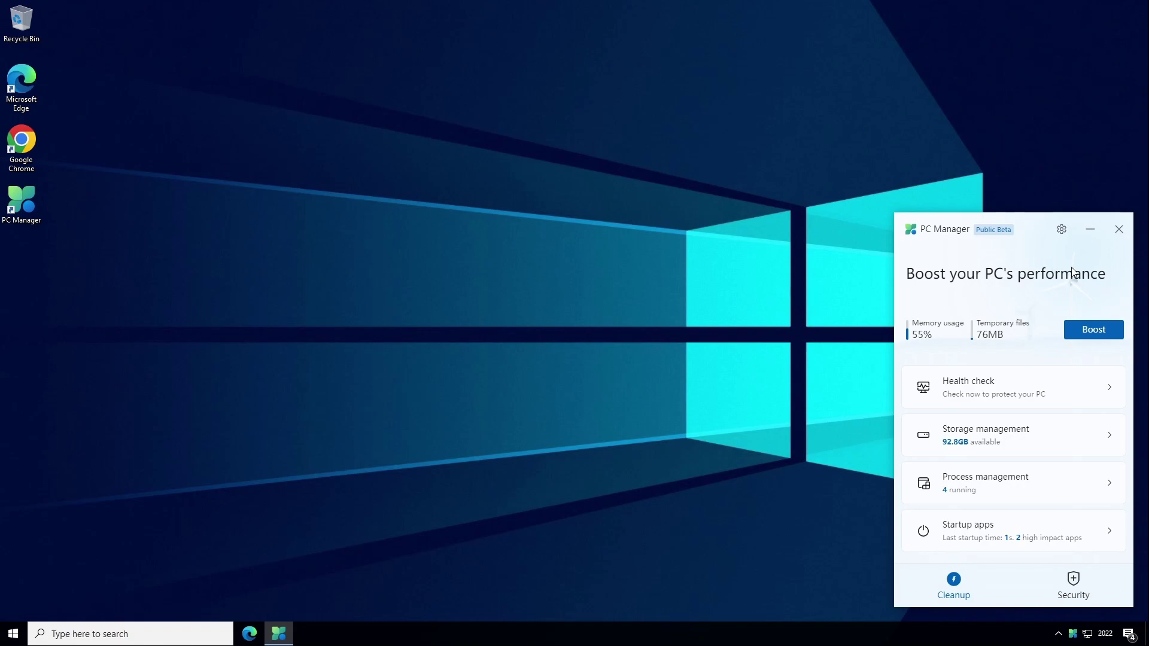
pyautogui.click(1042, 483)
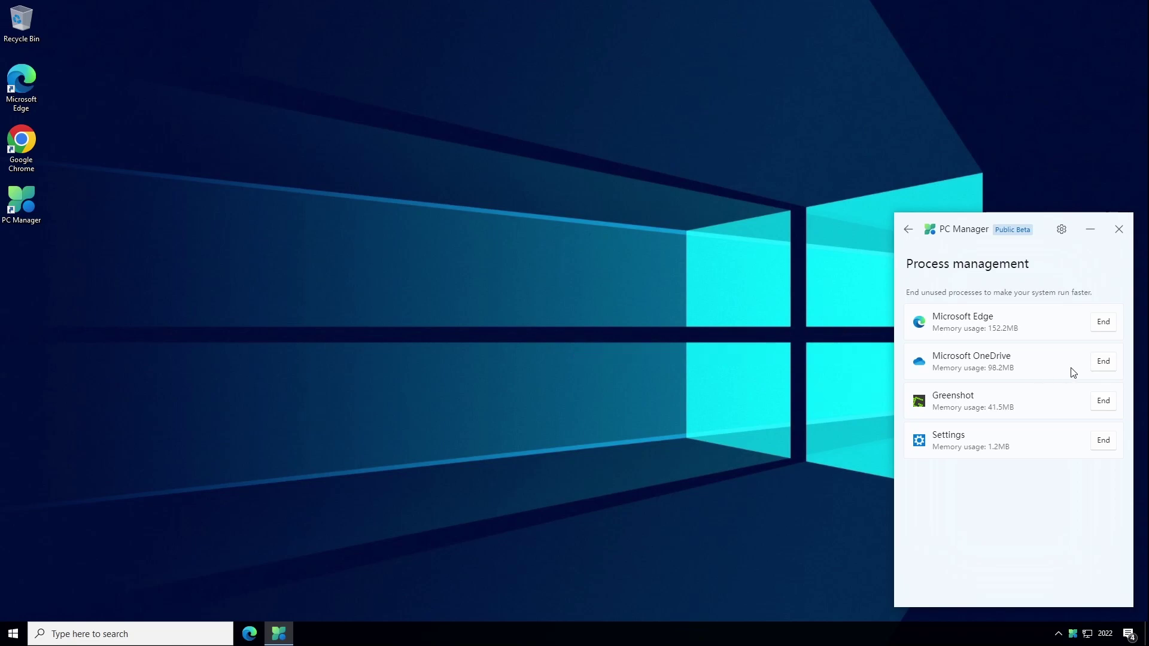
pyautogui.click(1103, 361)
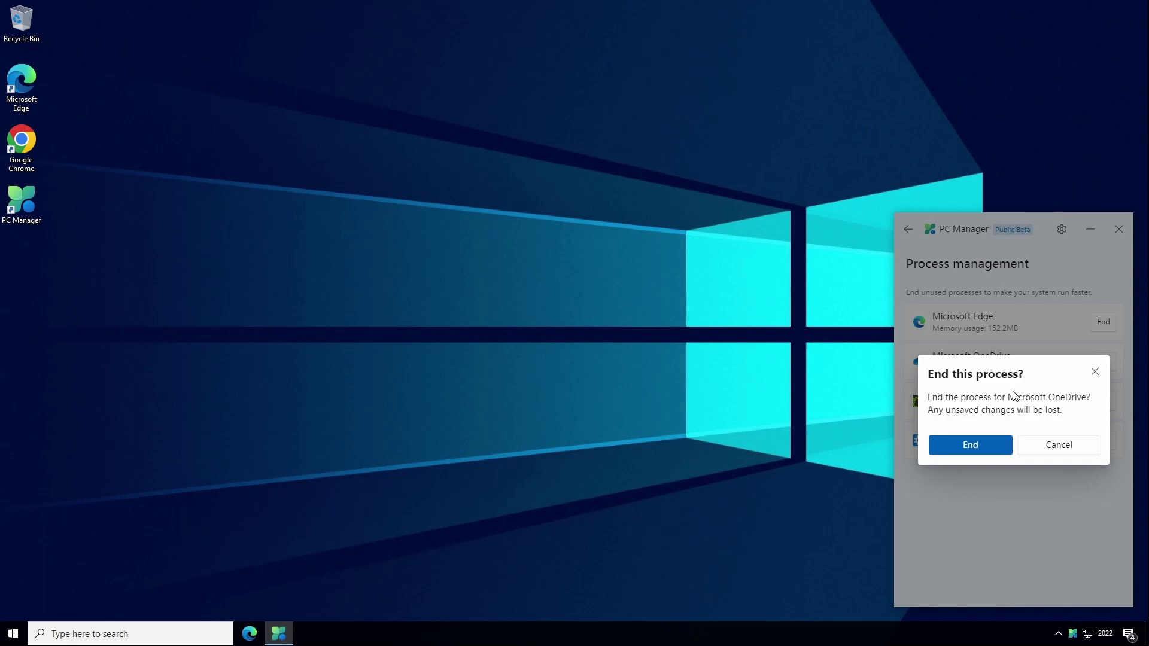
pyautogui.click(976, 446)
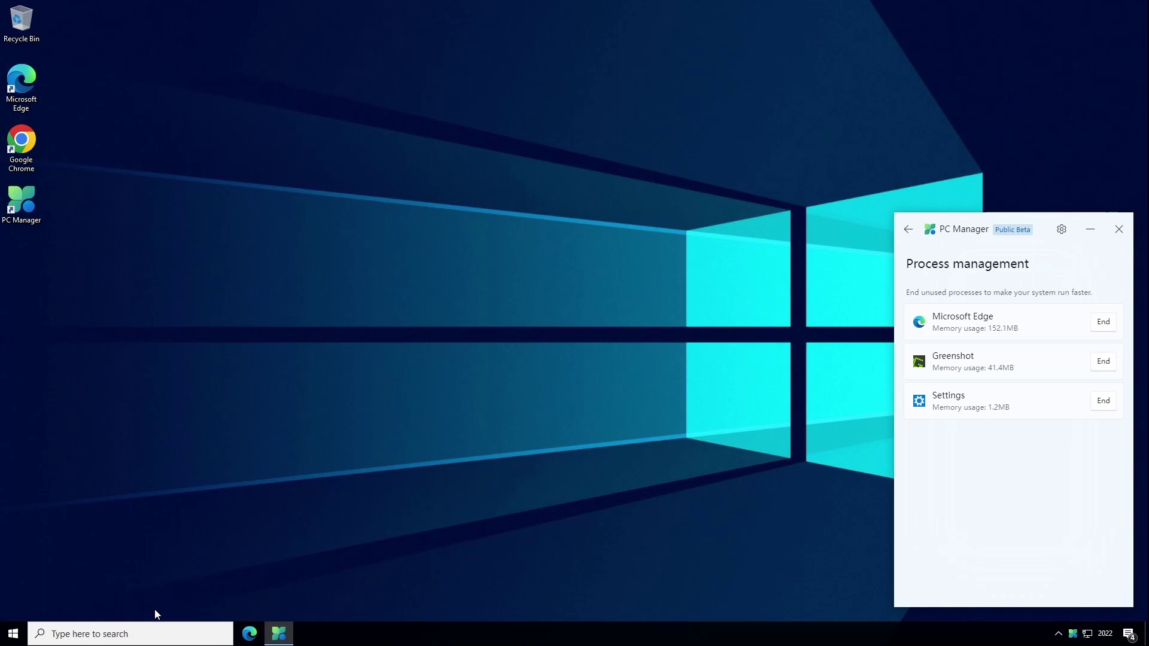
pyautogui.click(137, 632)
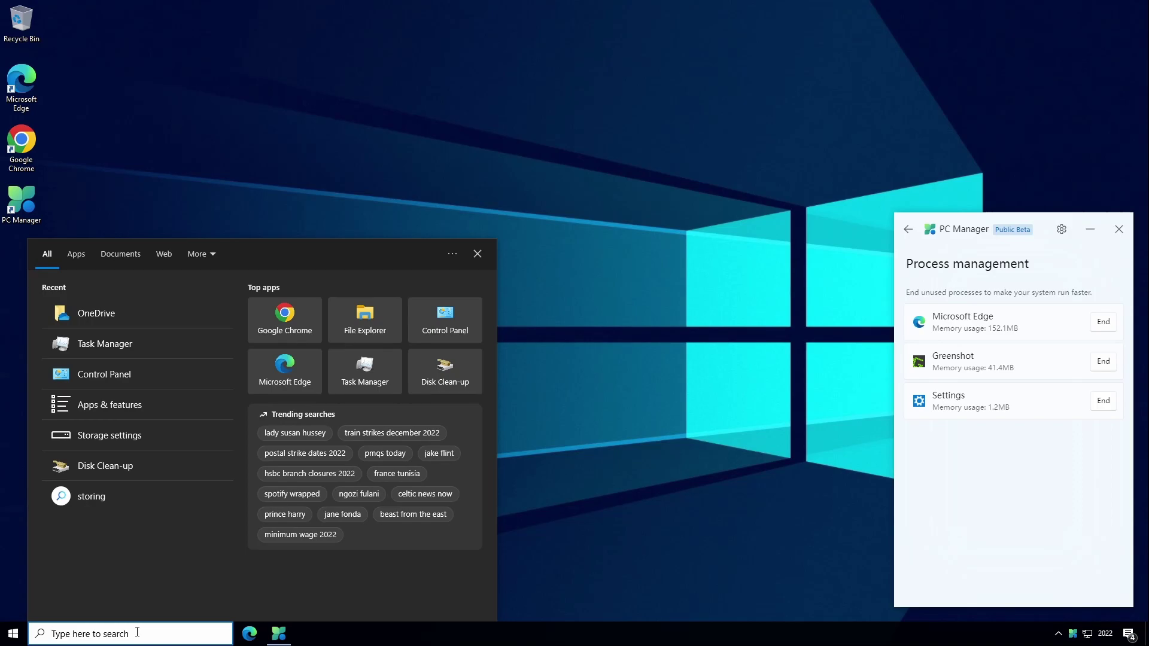
pyautogui.write('task manager')
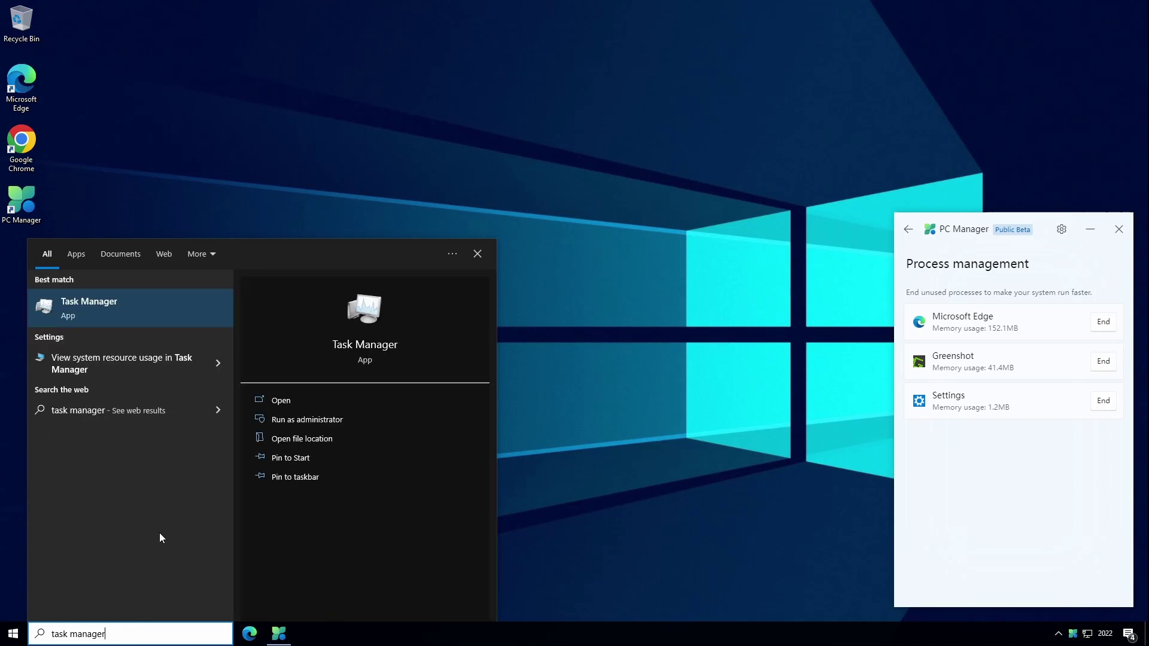
pyautogui.click(131, 320)
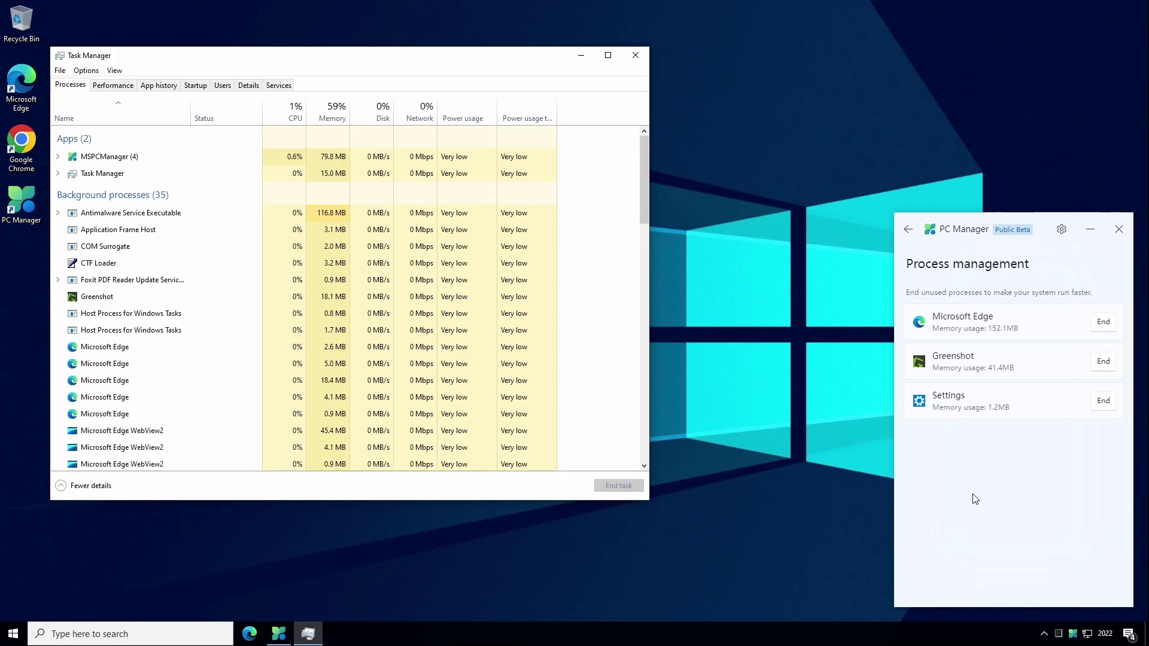
pyautogui.hotkey('alt', 'F4')
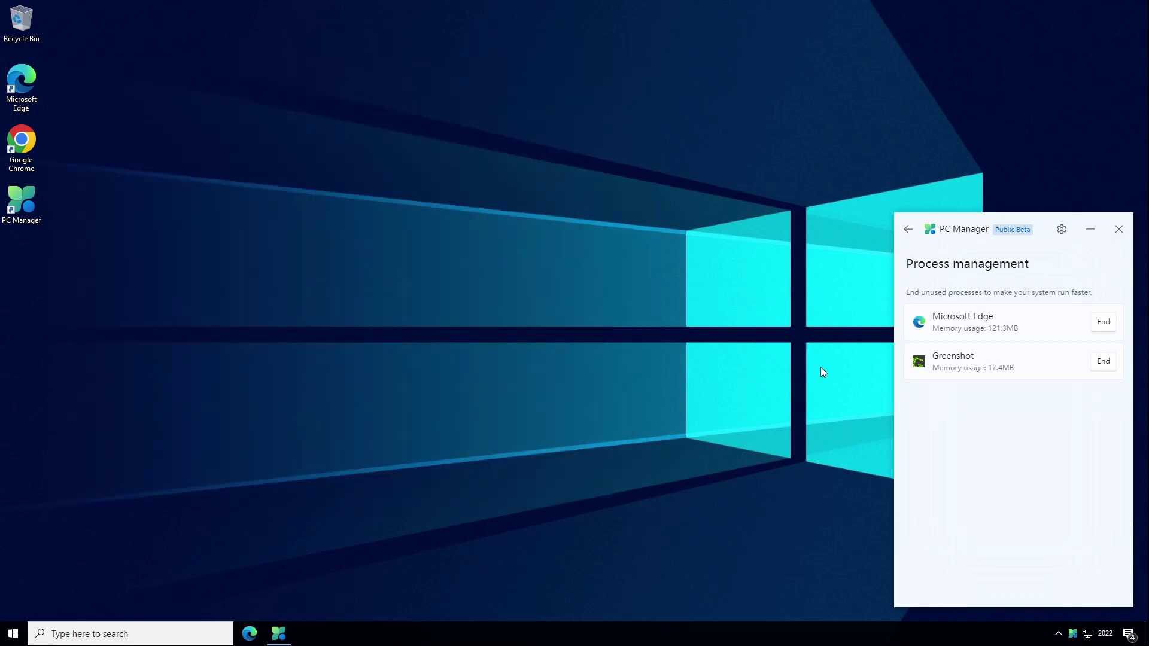
# Return to PC Manager's home page and open Startup apps, listing OneDrive, Edge, Opera Assistant, Greenshot.
pyautogui.click(906, 233)
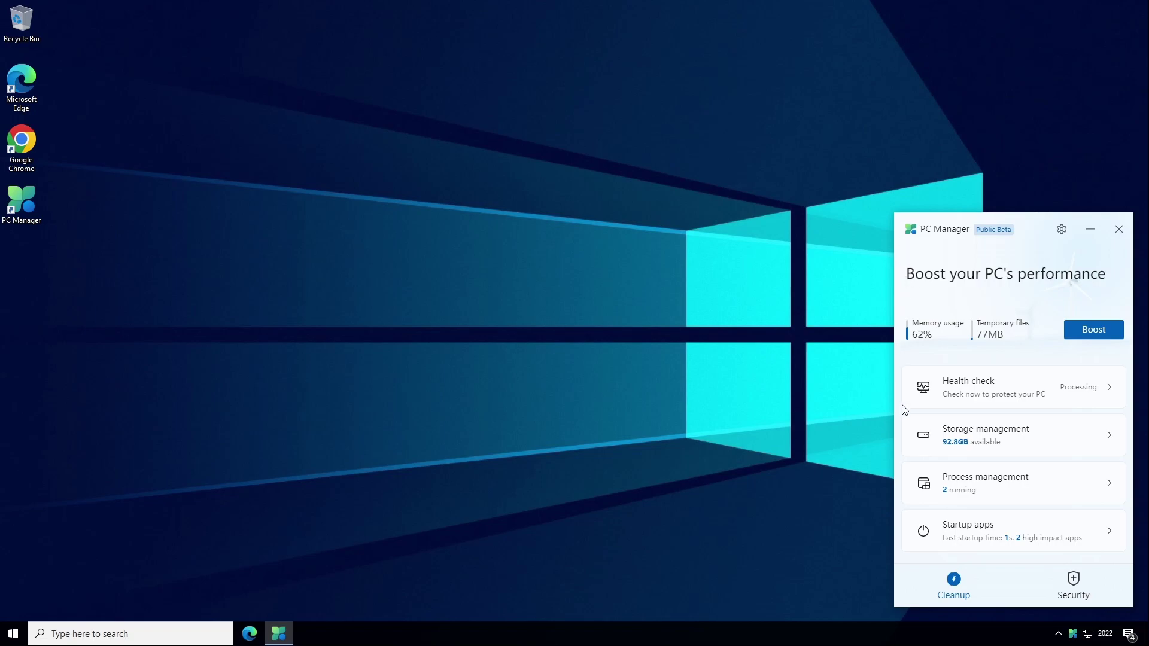
pyautogui.click(964, 535)
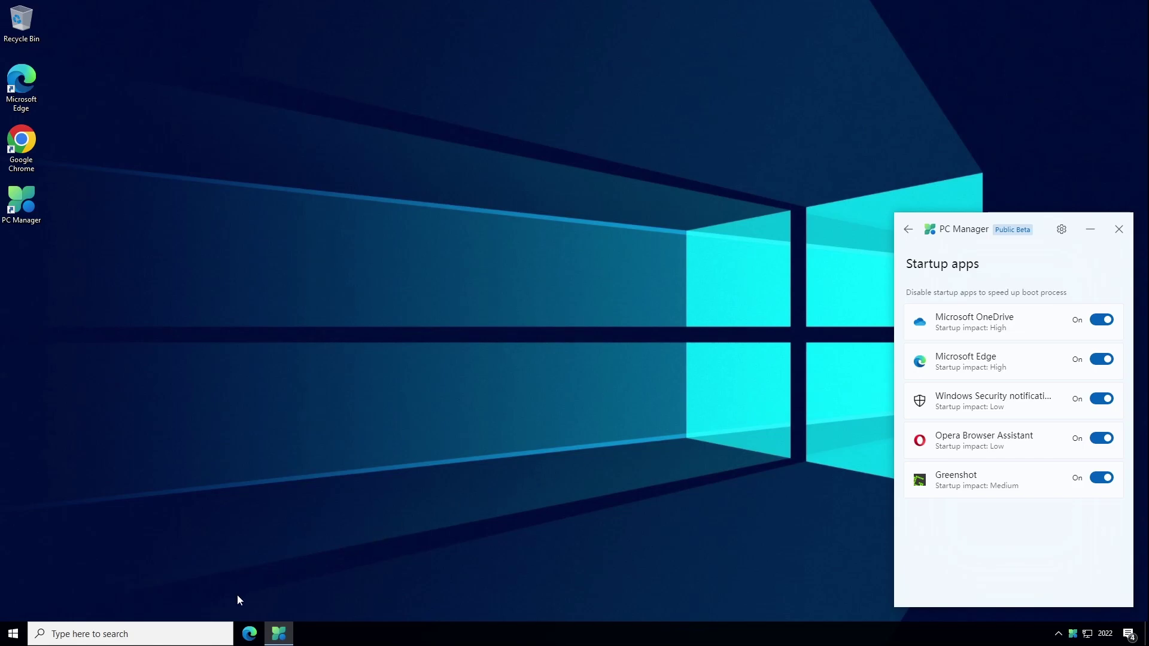
pyautogui.click(189, 628)
pyautogui.write('tas')
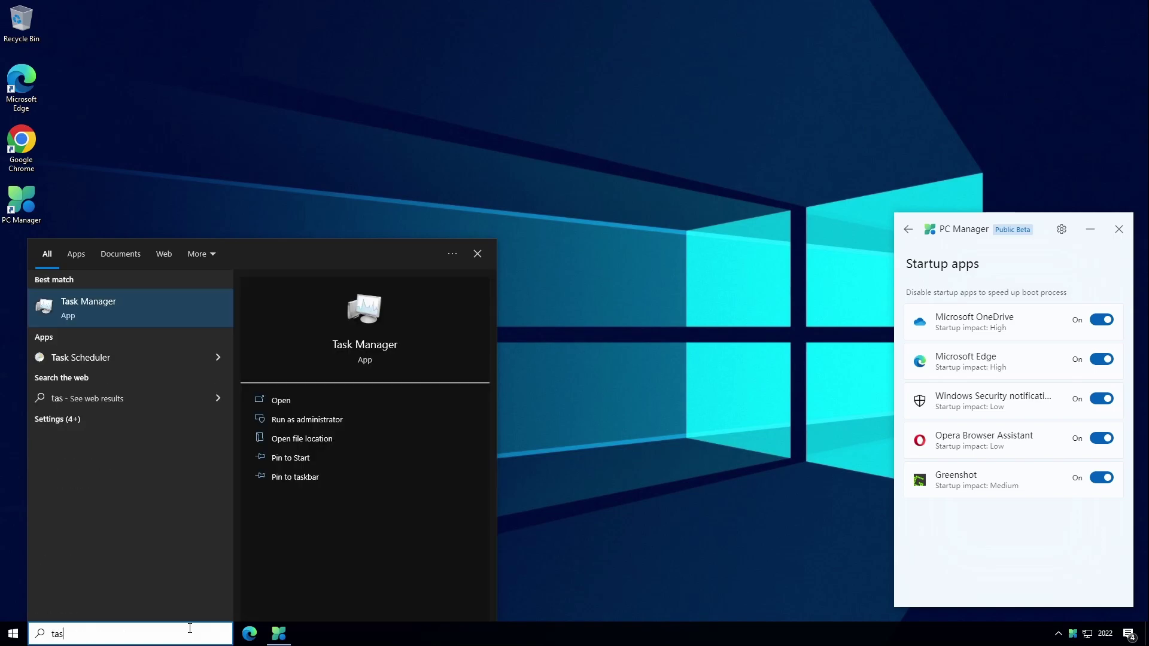
pyautogui.write('k')
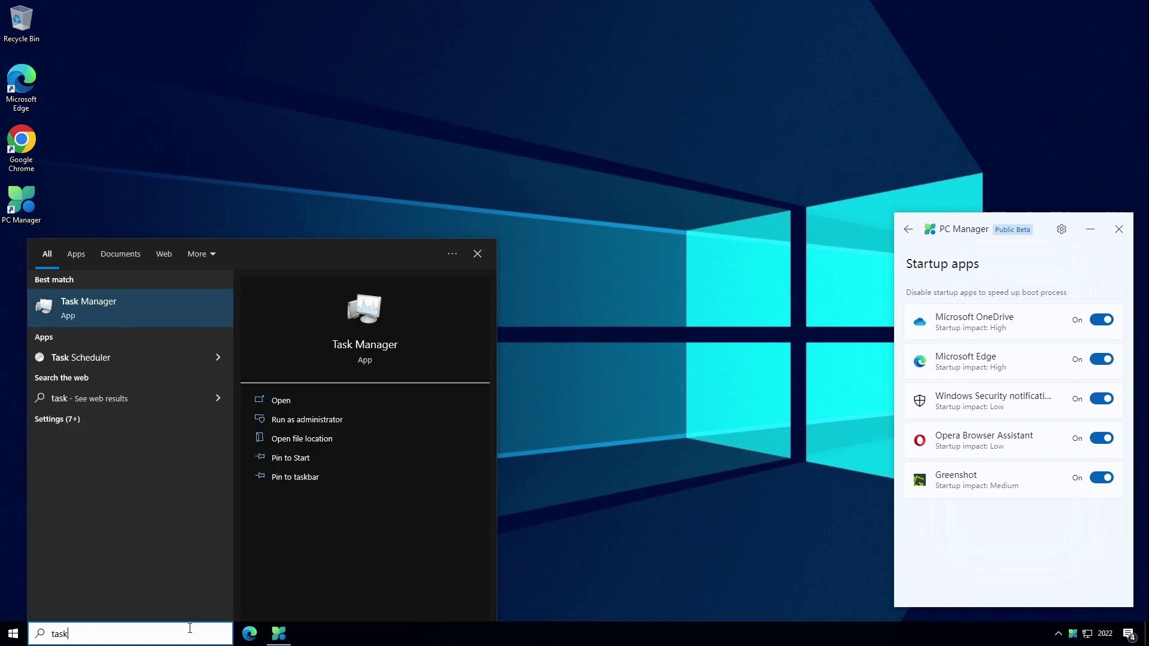
pyautogui.click(100, 323)
pyautogui.click(199, 87)
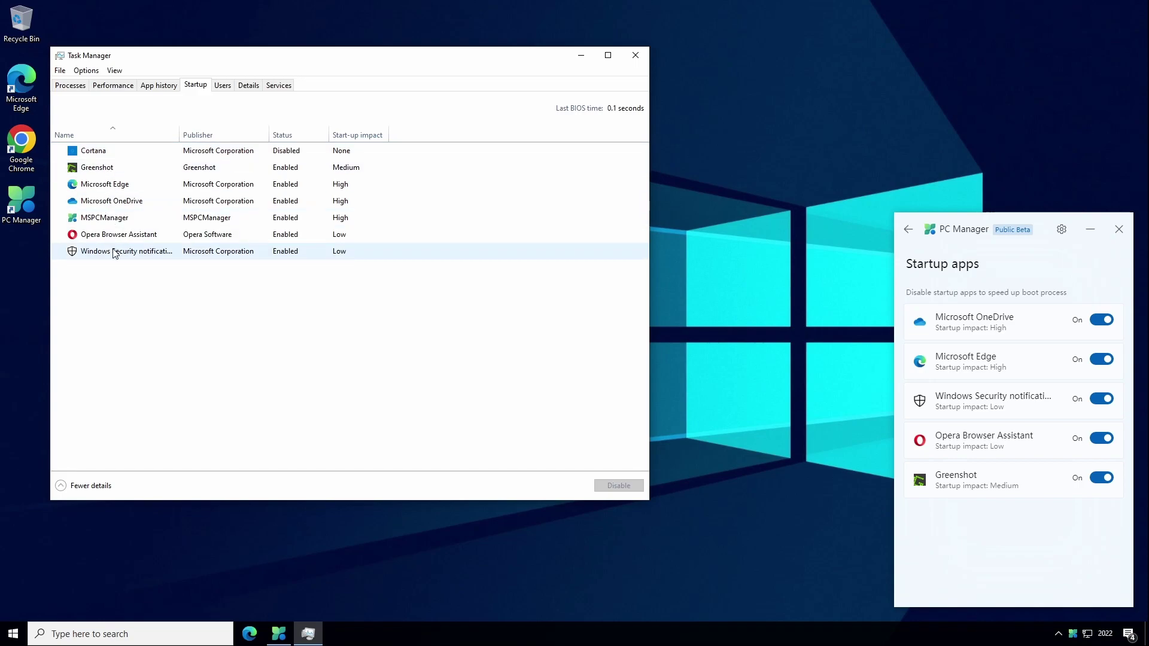
pyautogui.rightClick(101, 153)
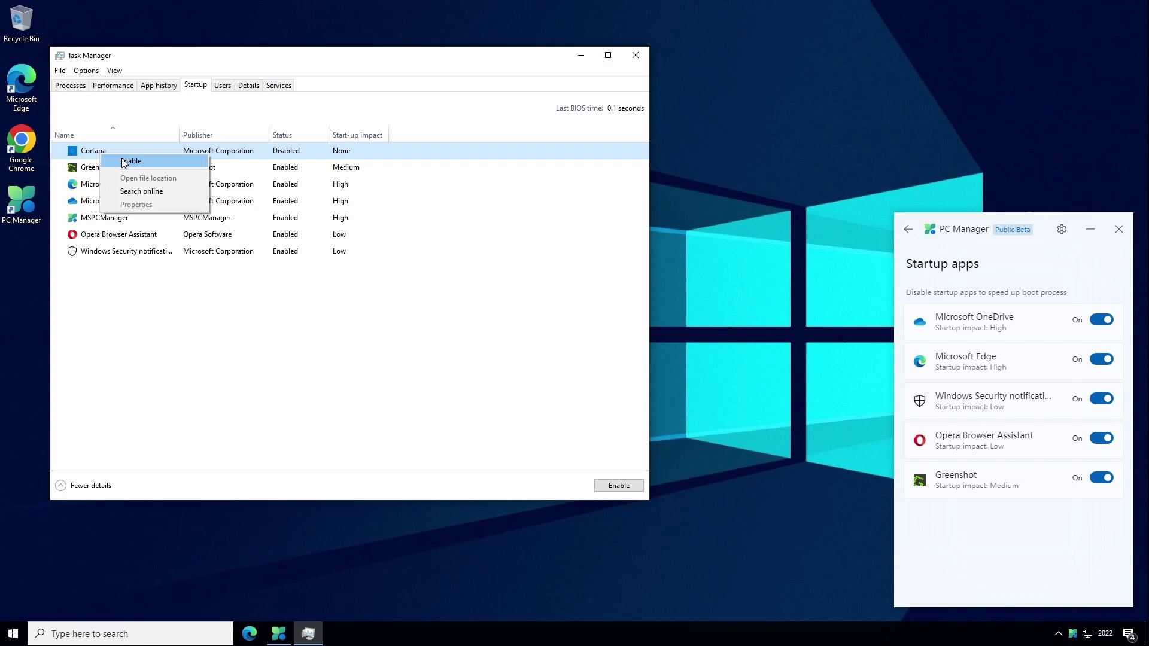
pyautogui.rightClick(94, 167)
pyautogui.click(227, 368)
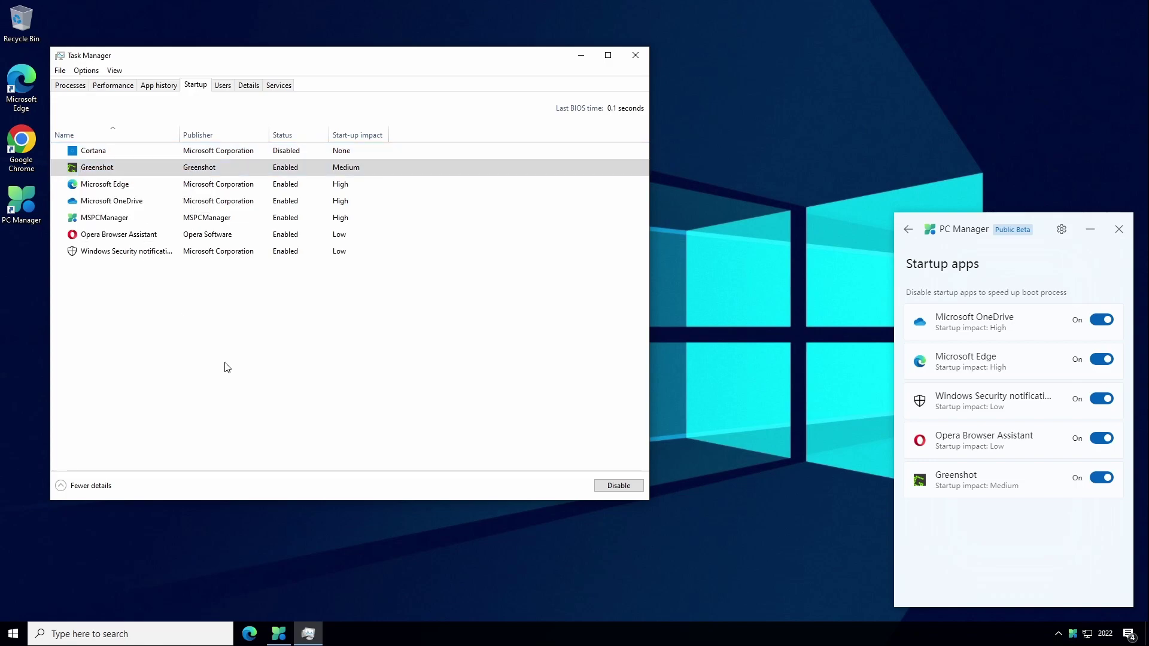
pyautogui.click(635, 57)
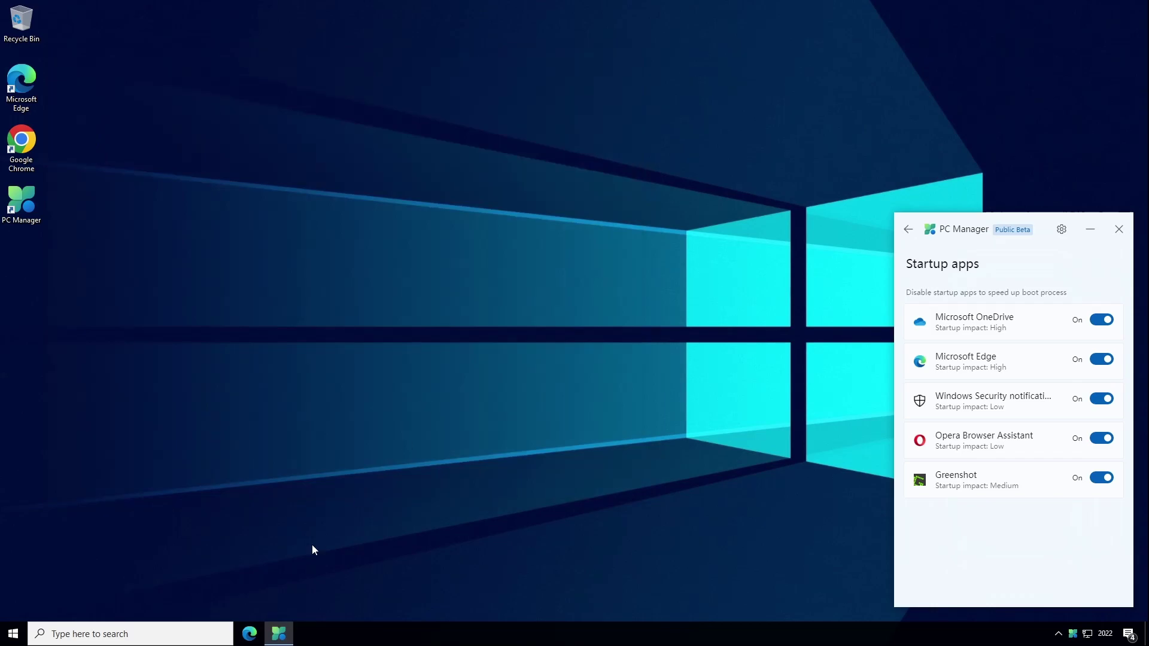
pyautogui.click(167, 635)
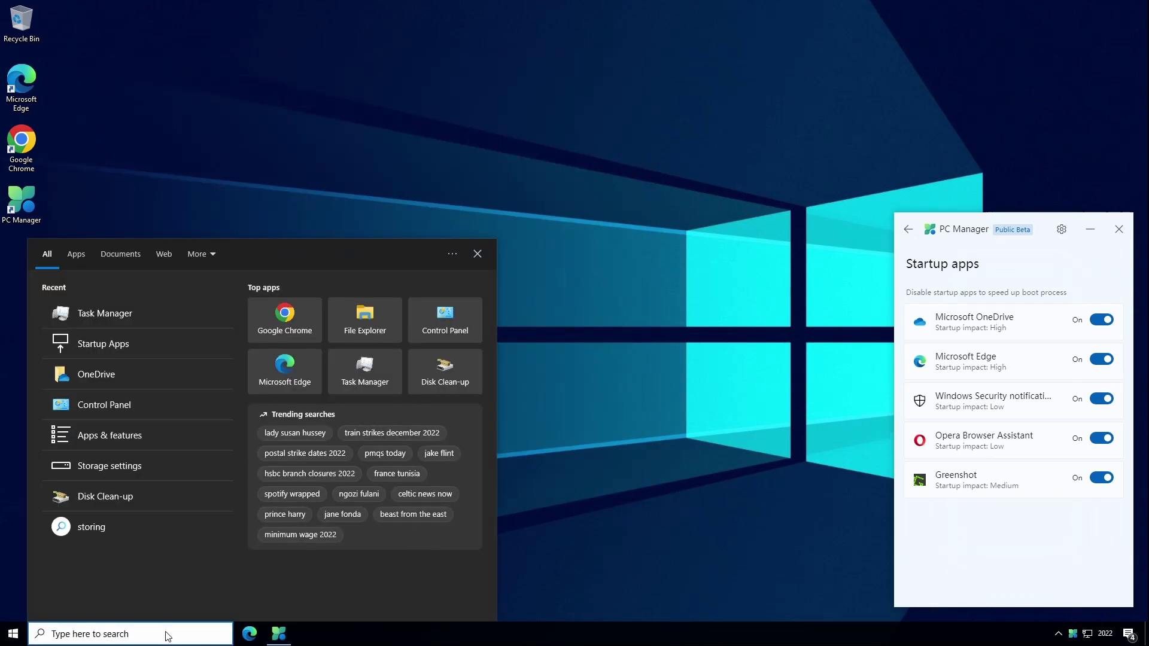
pyautogui.write('start')
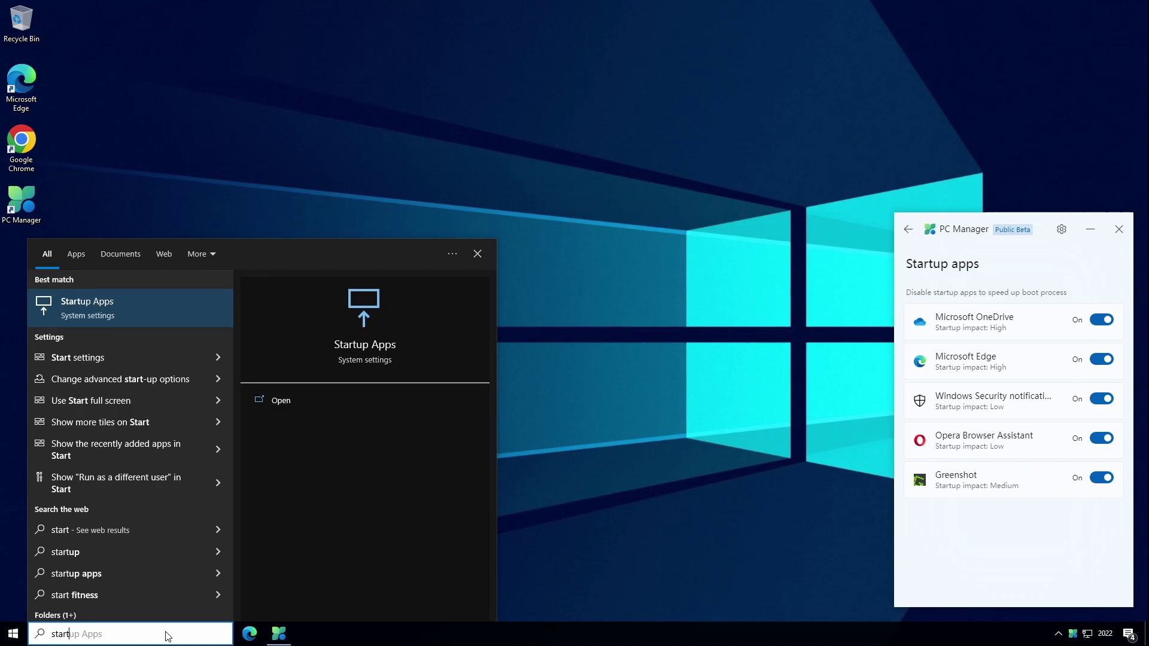
pyautogui.press('Return')
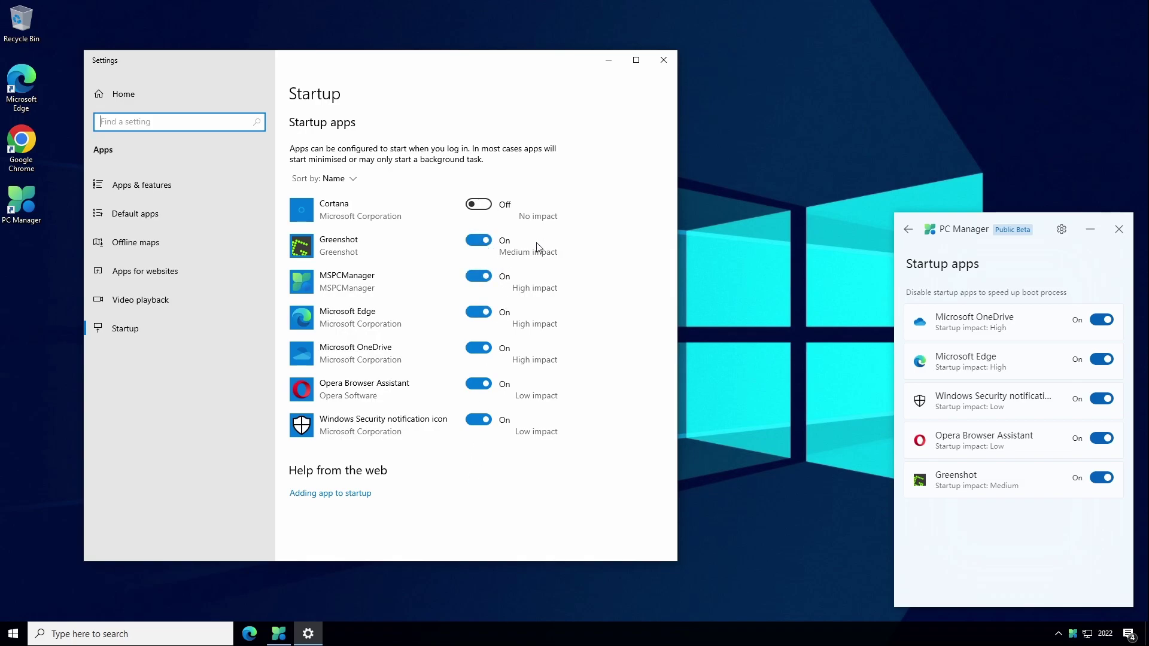
pyautogui.click(663, 60)
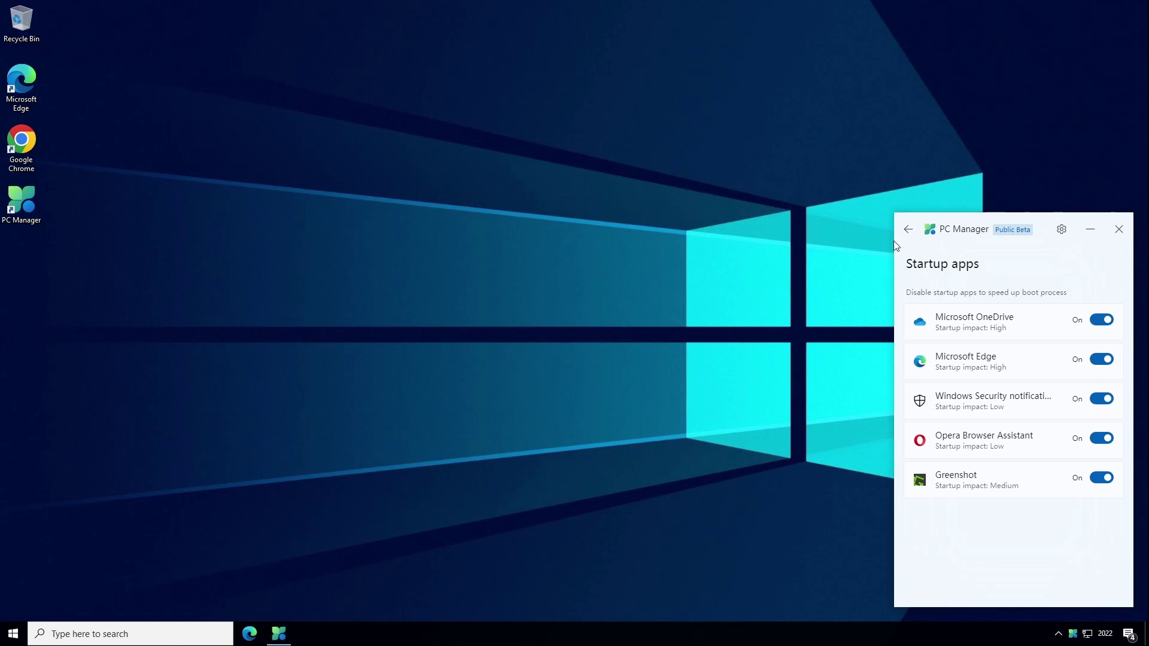
# Return to PC Manager's home page and switch to the Security tab, showing an available Windows update.
pyautogui.click(908, 229)
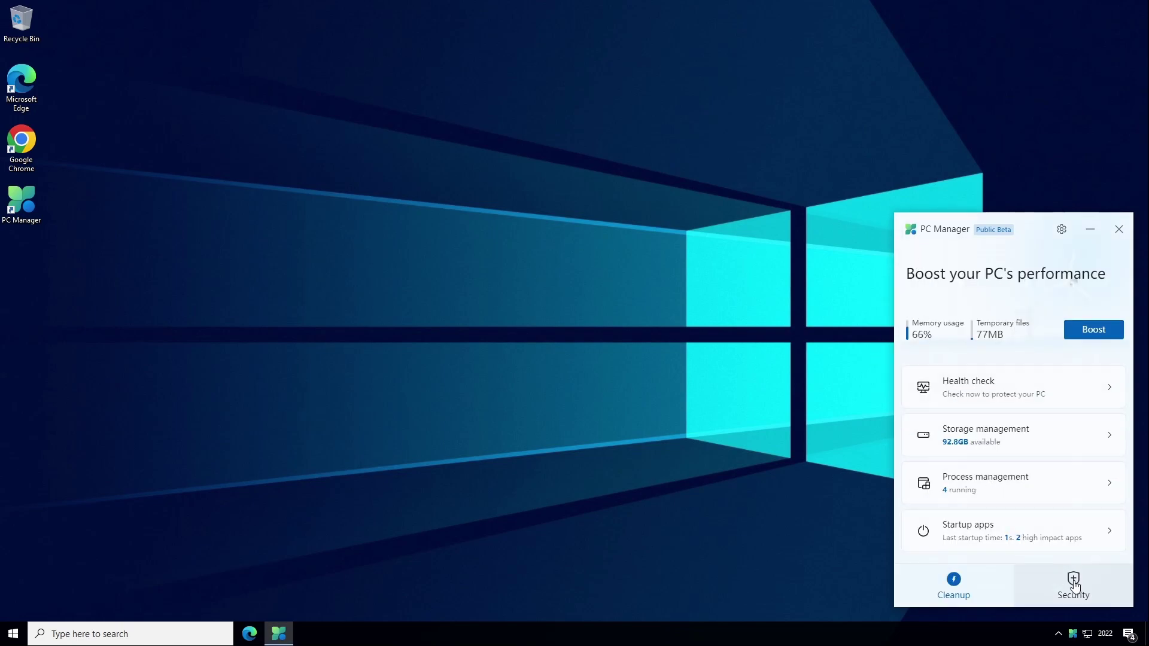
pyautogui.click(1074, 586)
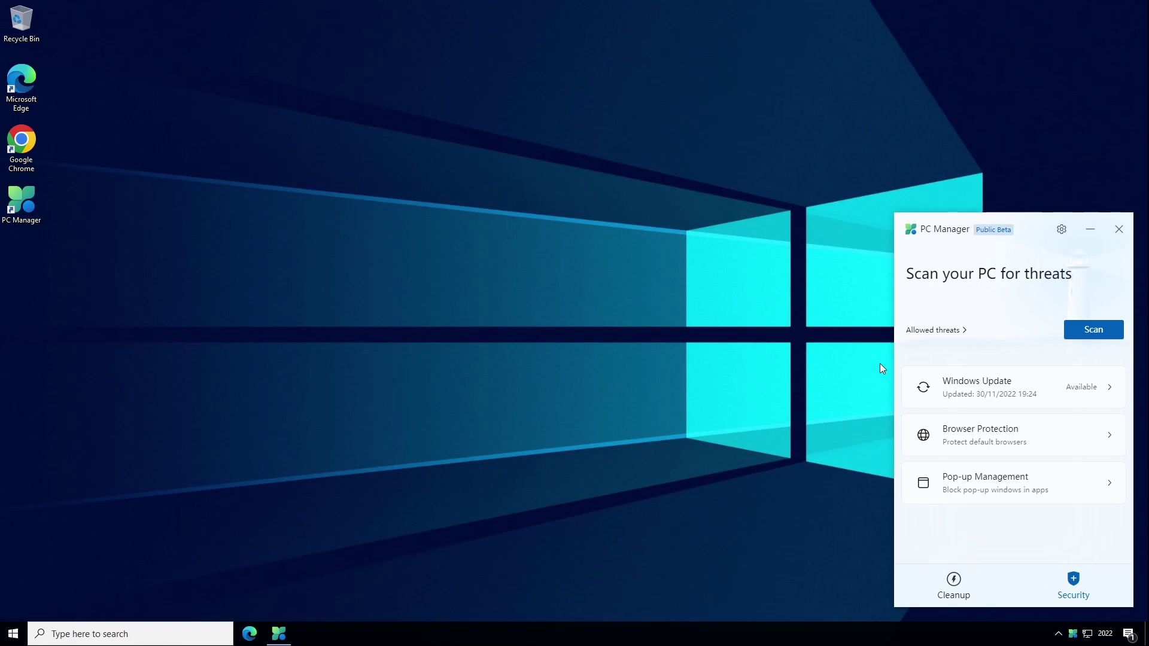
# Search 'windows security' from the taskbar to launch Windows Security's Security at a glance page.
pyautogui.click(123, 634)
pyautogui.write('windows security')
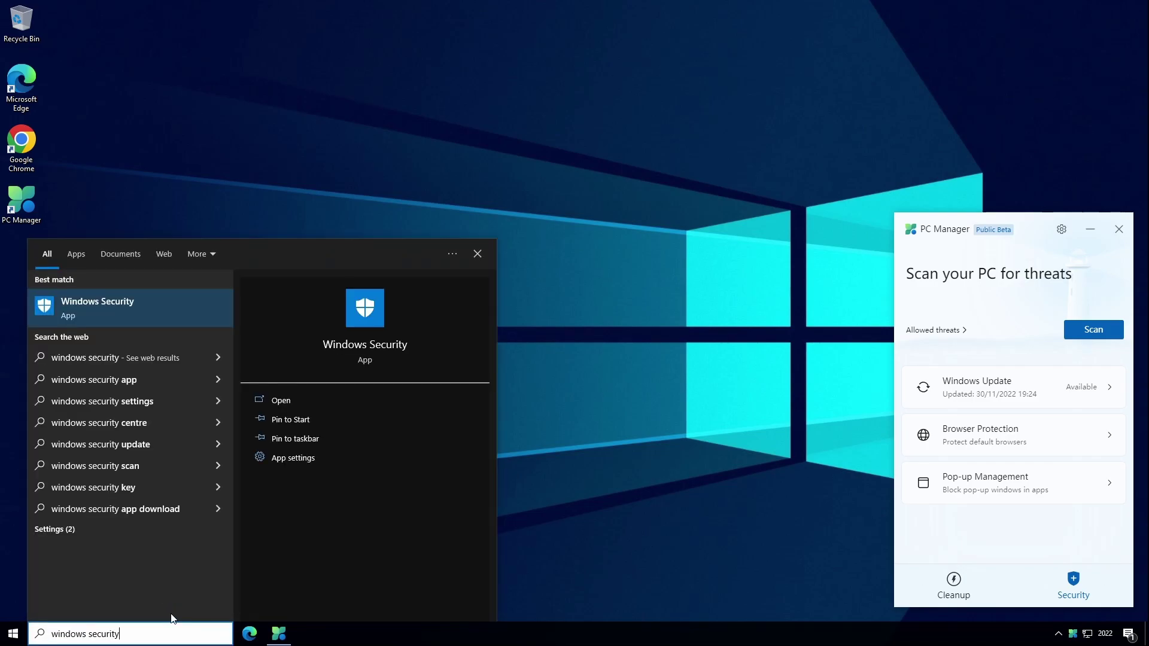
pyautogui.press('Return')
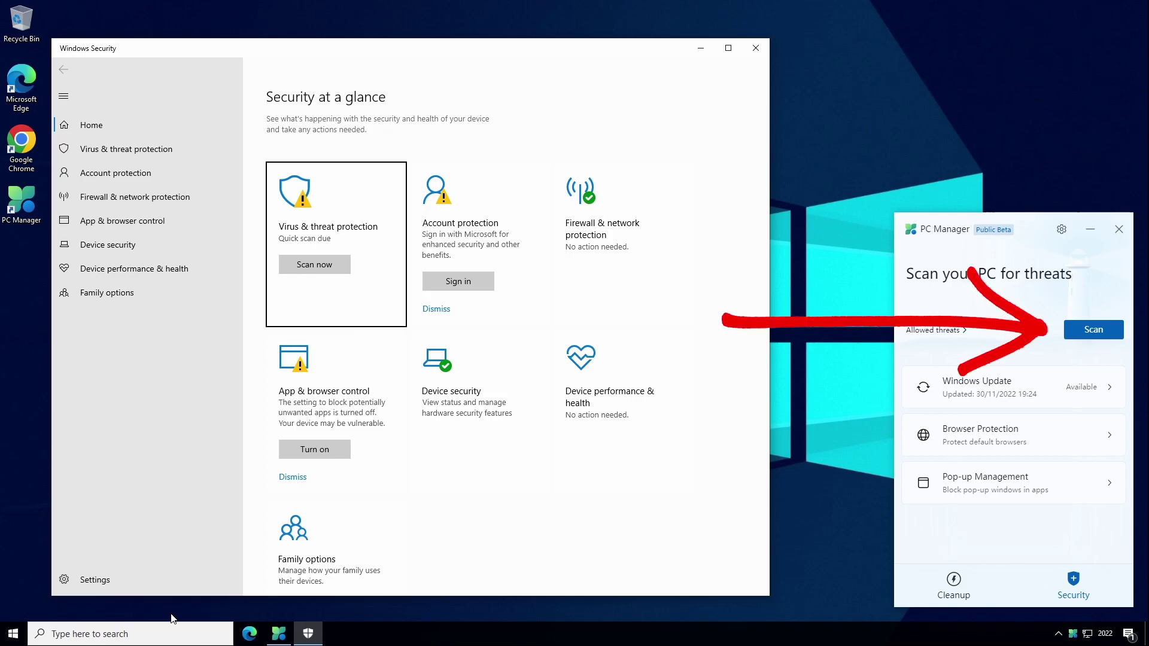
# Close Windows Security and run PC Manager's threat scan through to completion.
pyautogui.hotkey('alt', 'F4')
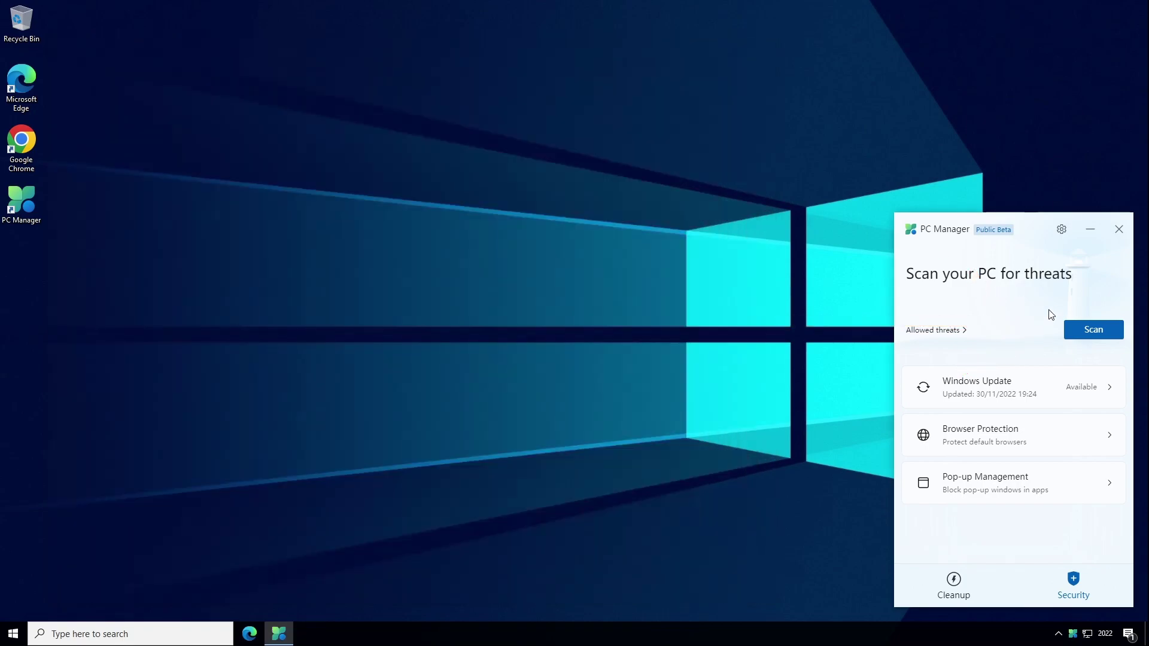
pyautogui.click(1093, 329)
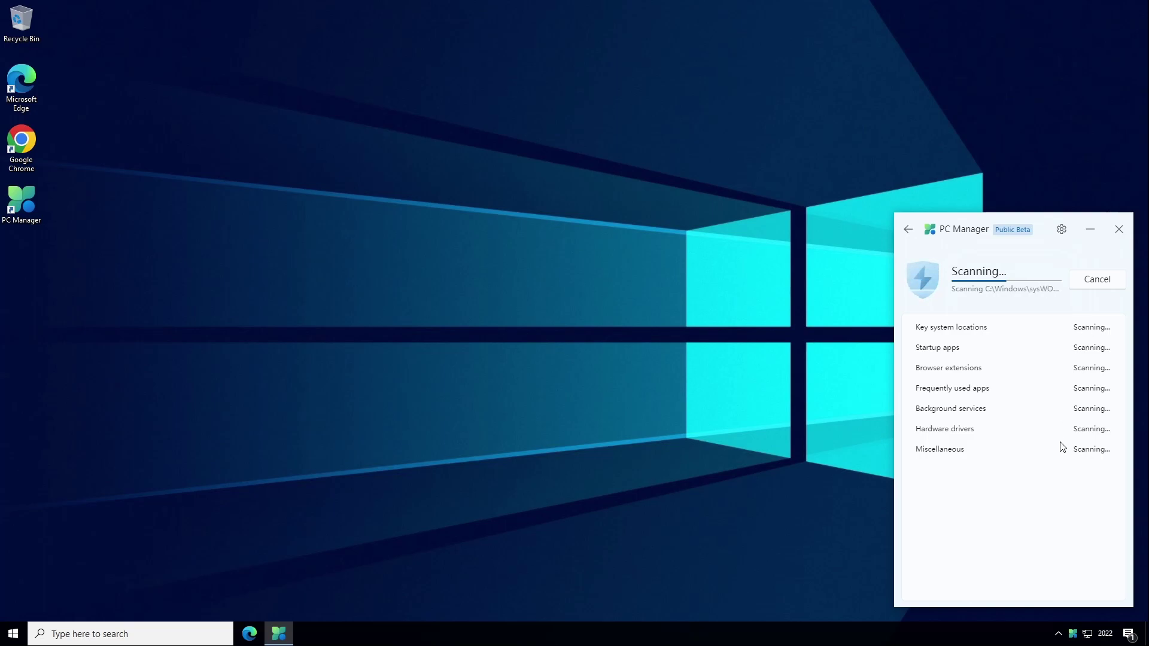
pyautogui.click(909, 231)
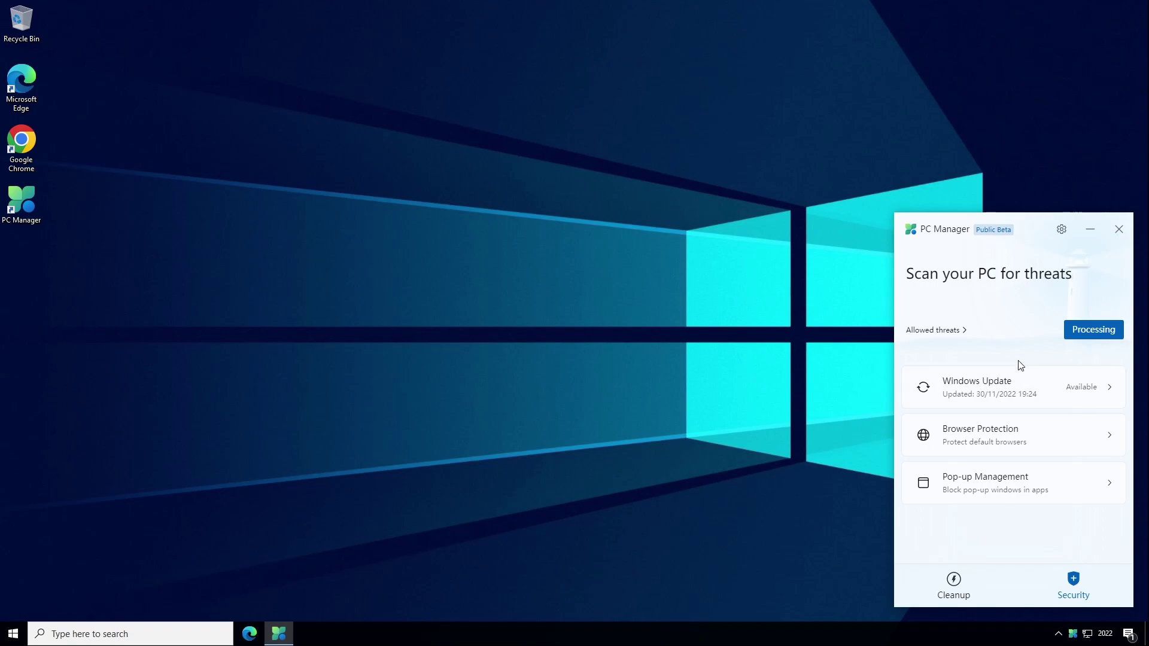
pyautogui.click(1090, 336)
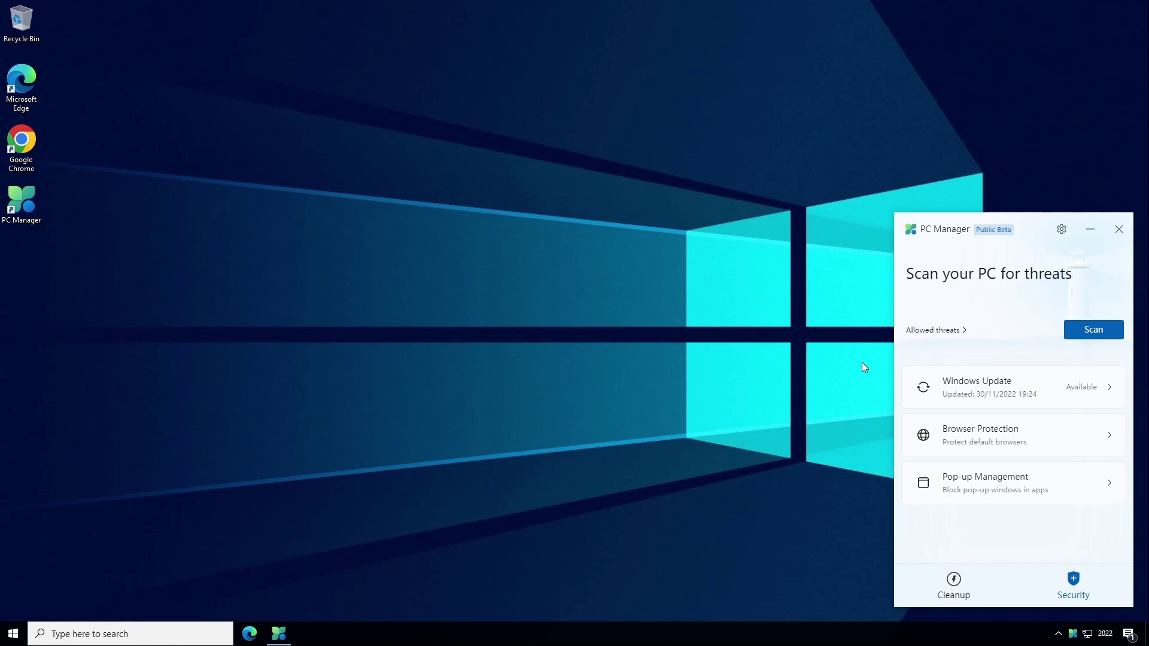
# Compare PC Manager's Windows Update page with Settings' Check for updates, then install both quality updates.
pyautogui.click(1031, 389)
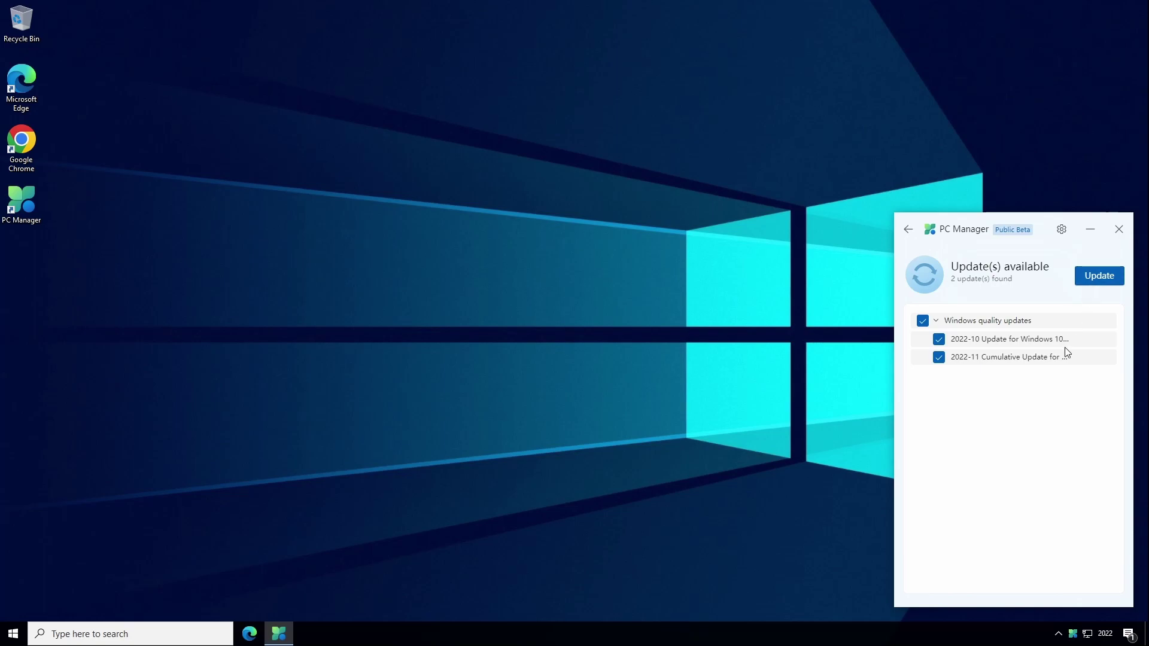
pyautogui.click(108, 633)
pyautogui.write('check')
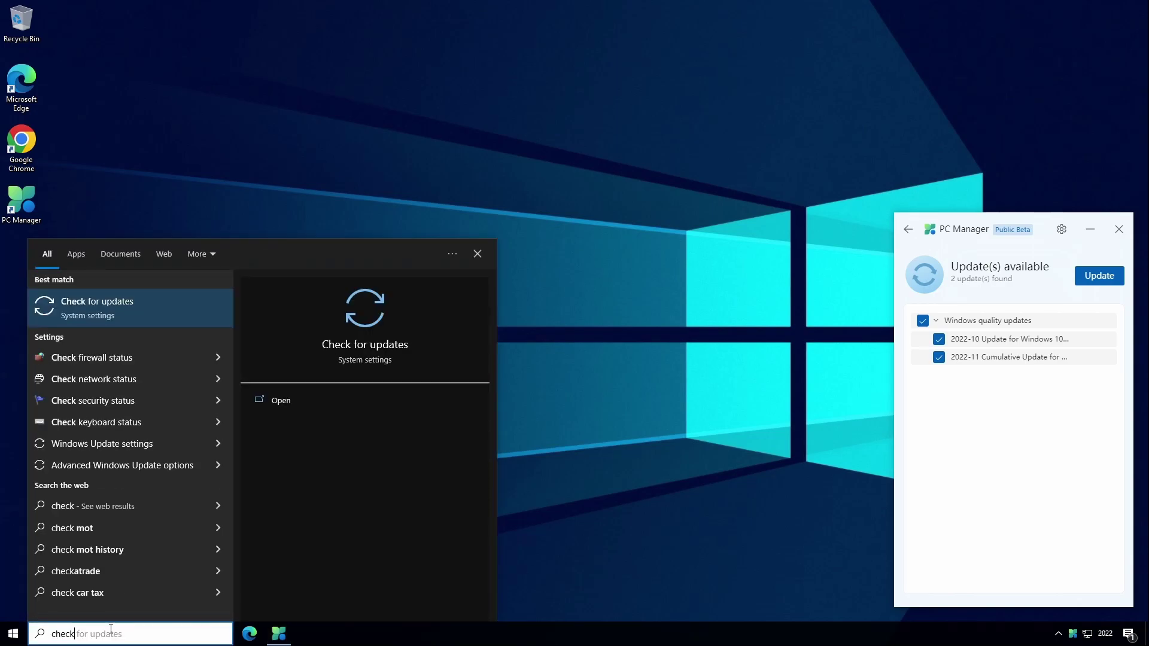
pyautogui.press('Return')
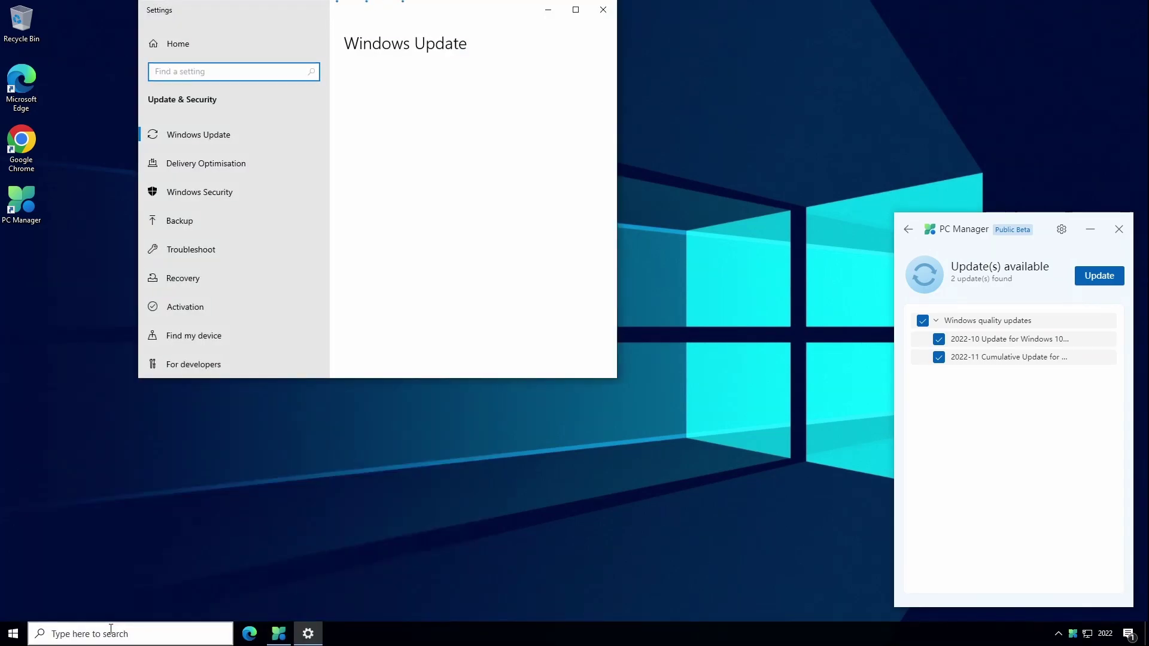
pyautogui.moveTo(617, 378); pyautogui.dragTo(749, 503)
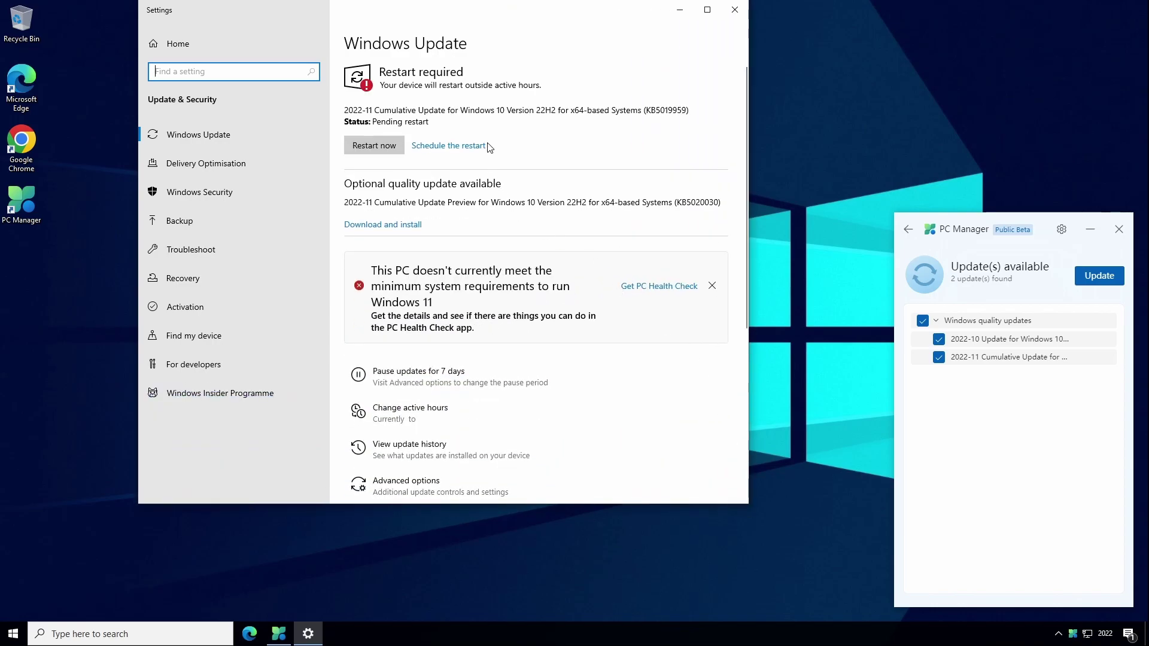
pyautogui.click(736, 9)
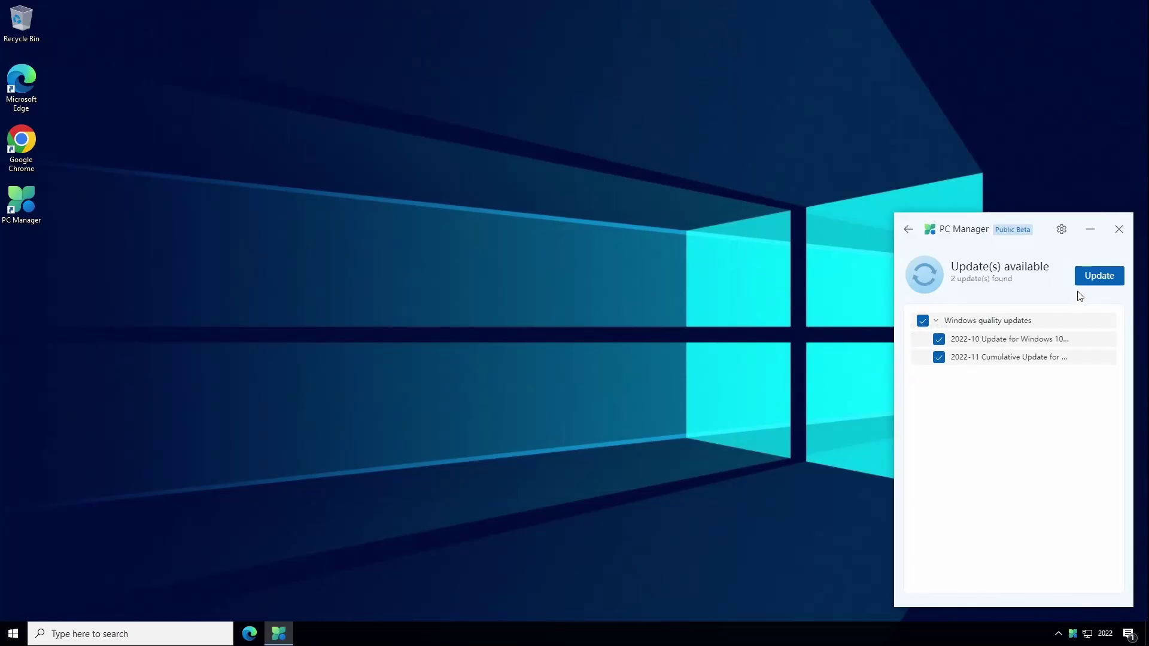
pyautogui.click(1098, 278)
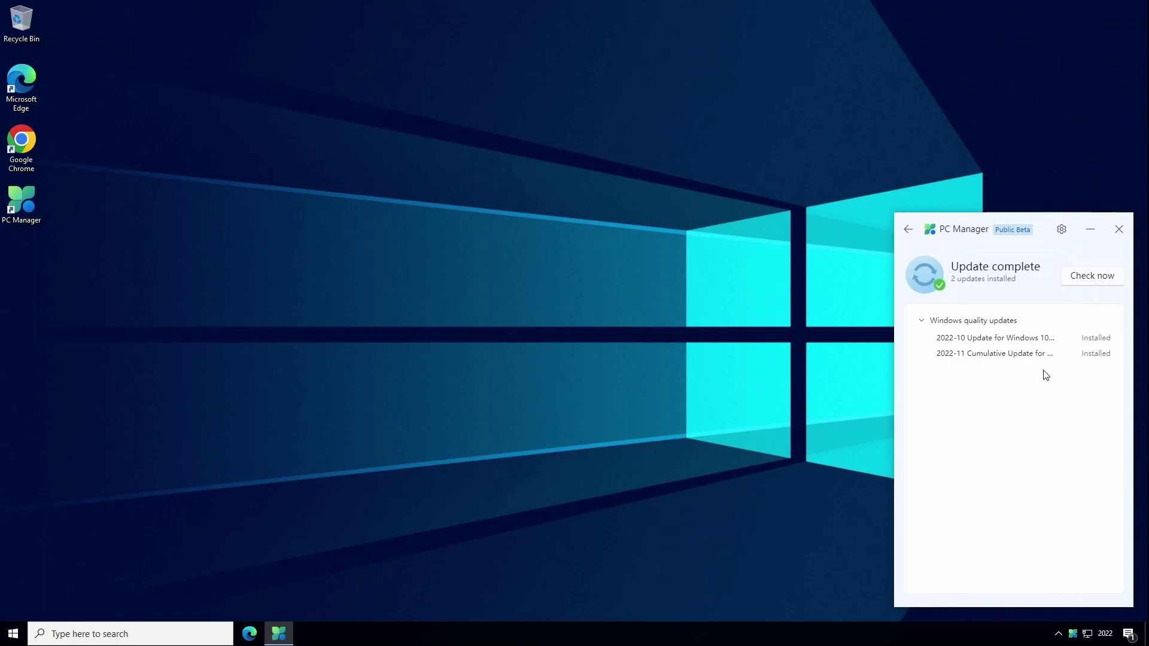
# Go back to the security overview and open Browser Protection, showing Microsoft Edge as default.
pyautogui.click(908, 229)
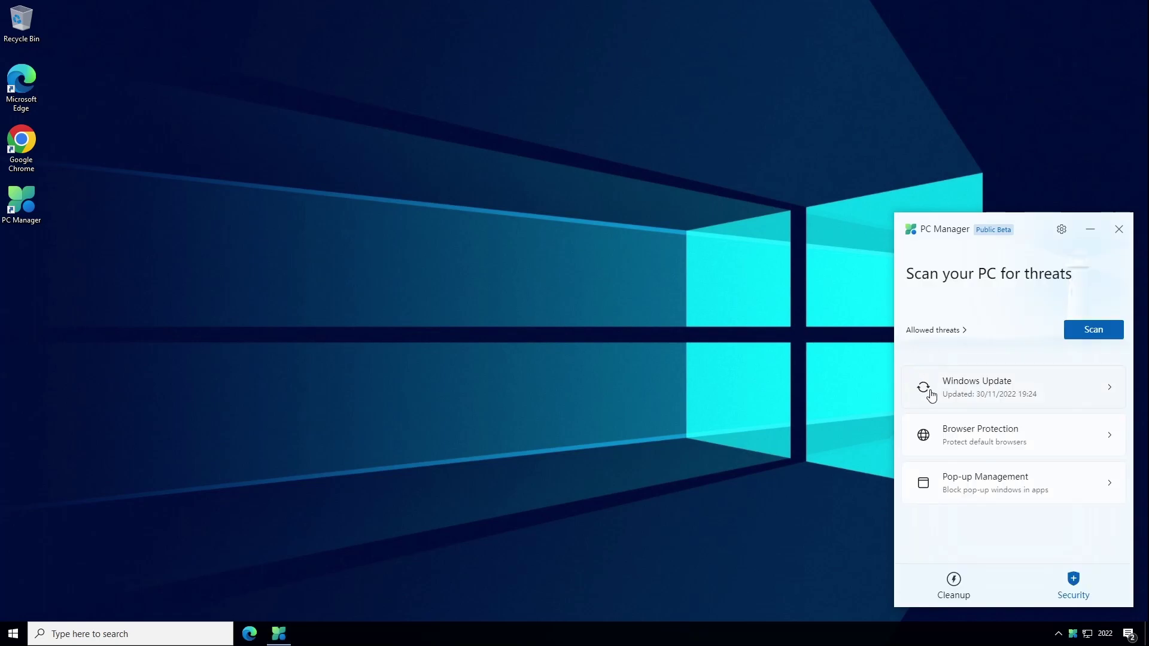
pyautogui.click(1004, 440)
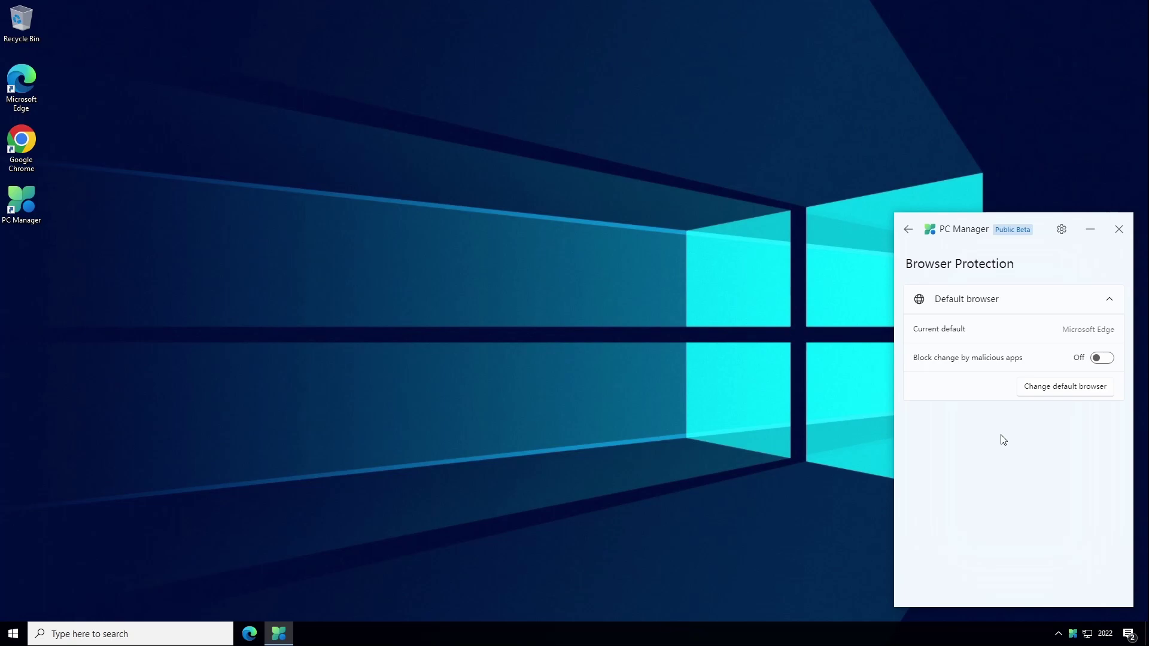
# Turn on Block change by malicious apps, then try choosing Google Chrome in Default apps; Edge remains.
pyautogui.click(1105, 359)
pyautogui.click(181, 633)
pyautogui.write('defa')
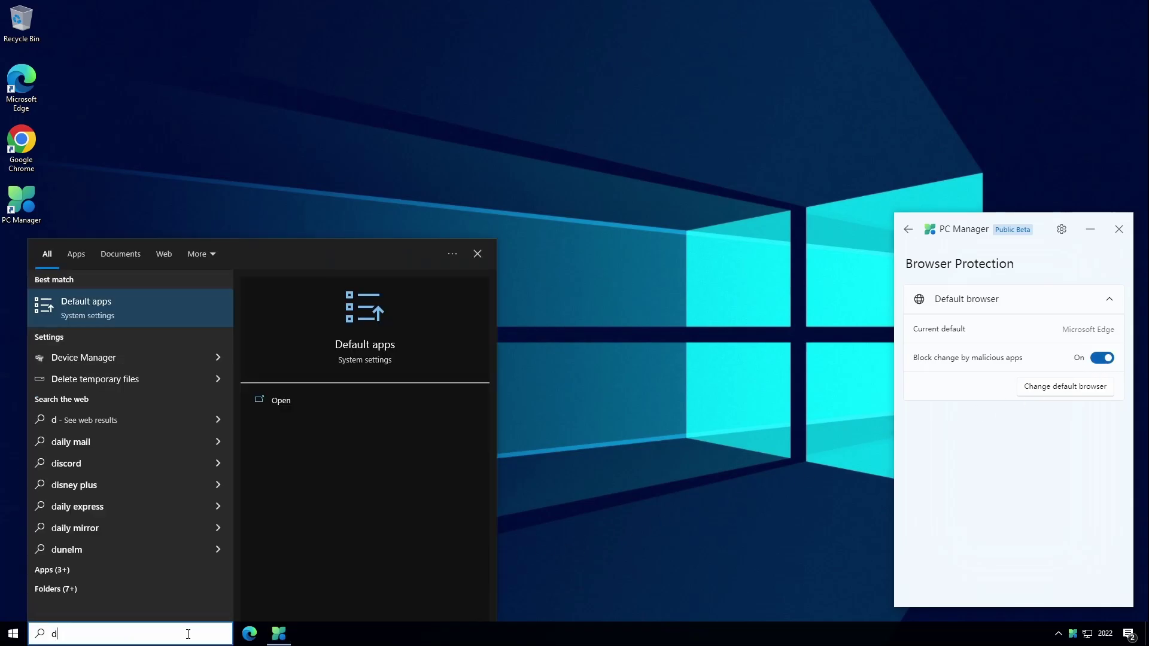
pyautogui.press('Return')
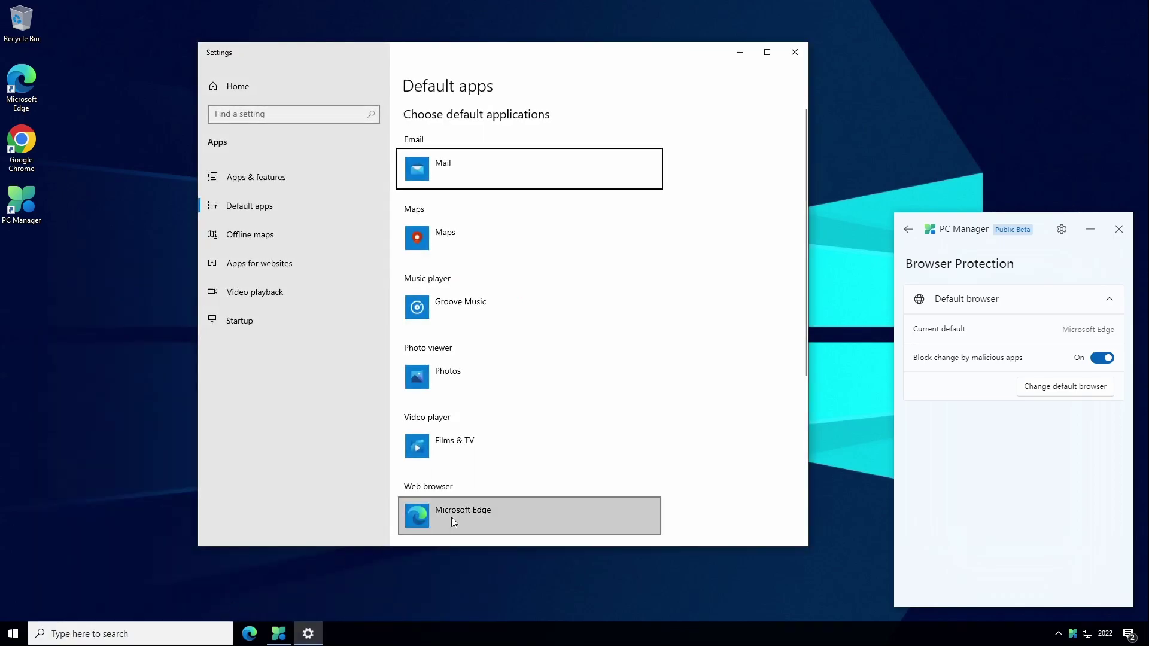
pyautogui.scroll(-1, 524, 471)
pyautogui.scroll(-1, 524, 471)
pyautogui.click(488, 366)
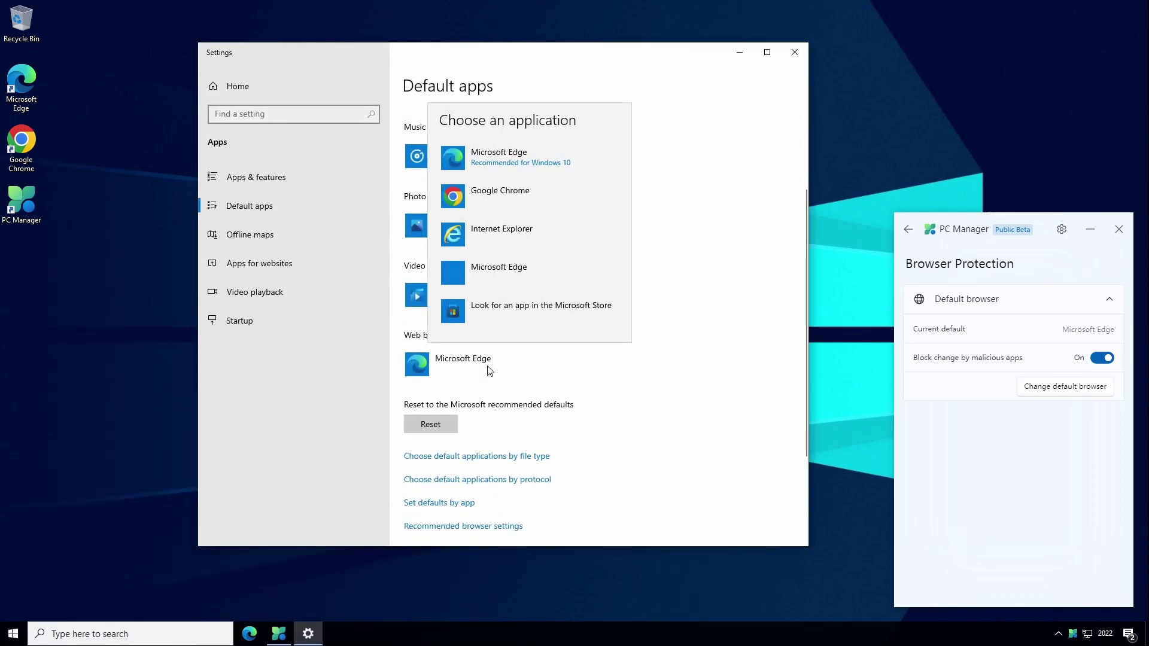
pyautogui.click(500, 203)
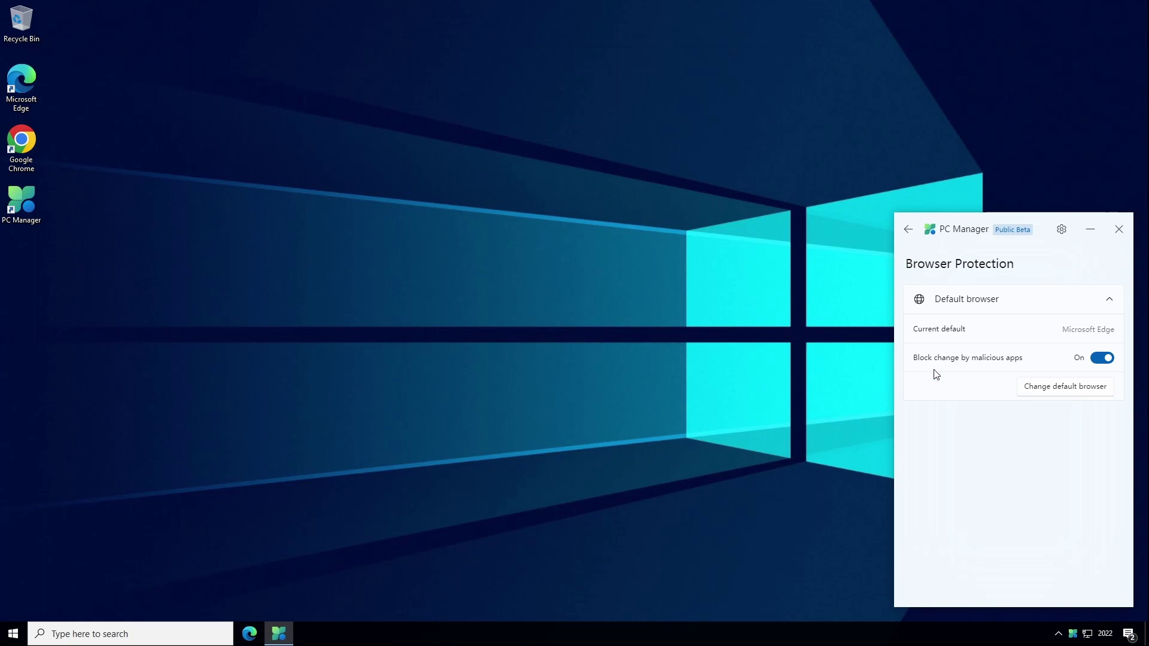
# Open Default apps from search and switch off PC Manager's Block change by malicious apps.
pyautogui.click(187, 633)
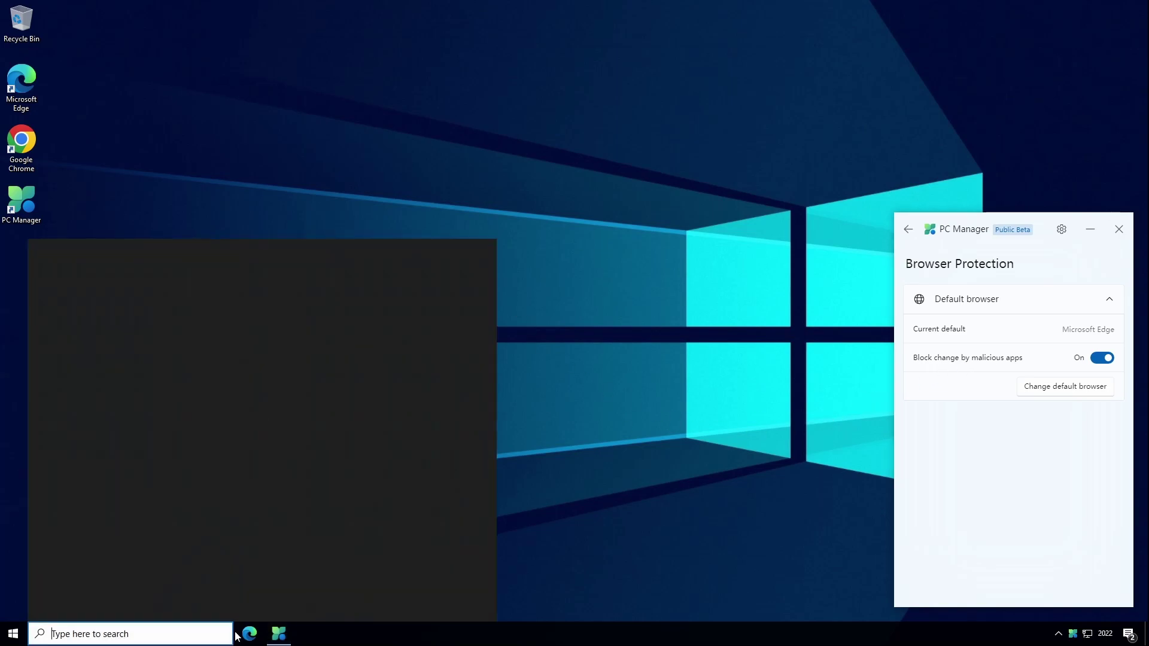
pyautogui.write('def')
pyautogui.press('Return')
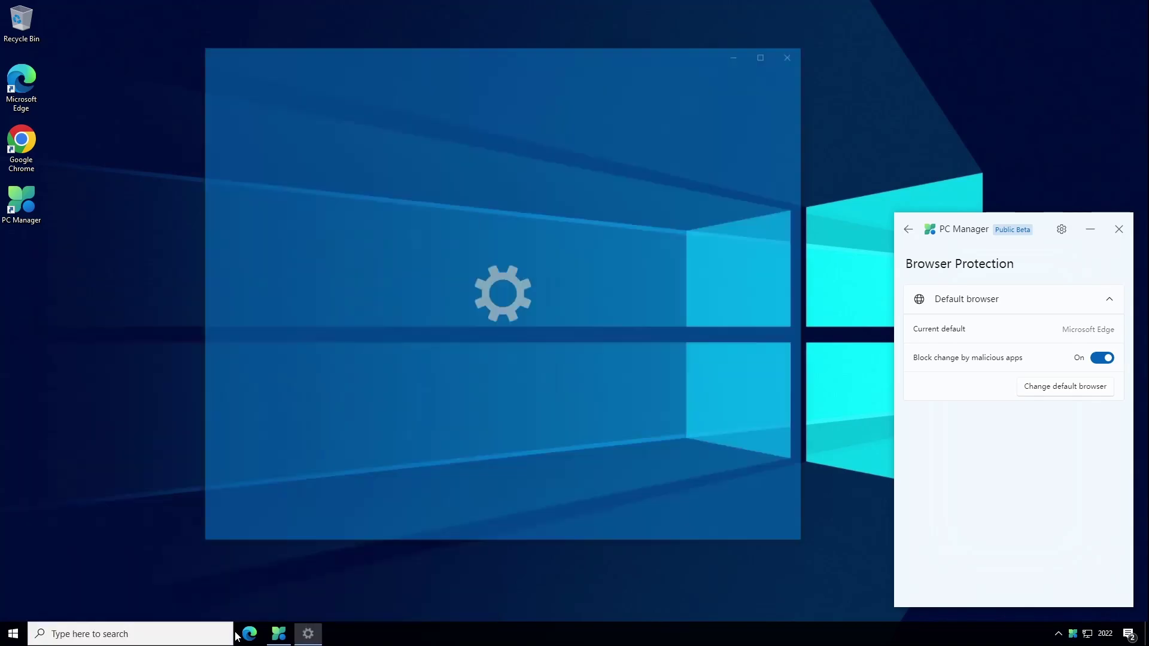
pyautogui.scroll(-2, 512, 473)
pyautogui.scroll(-1, 511, 467)
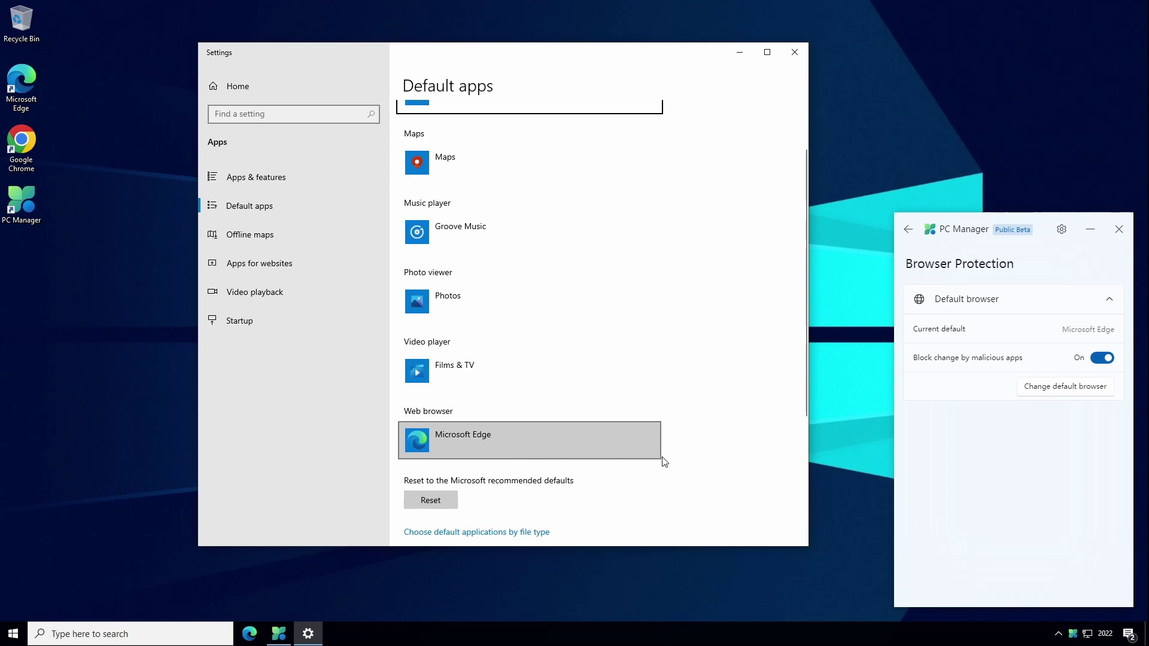
pyautogui.click(1100, 361)
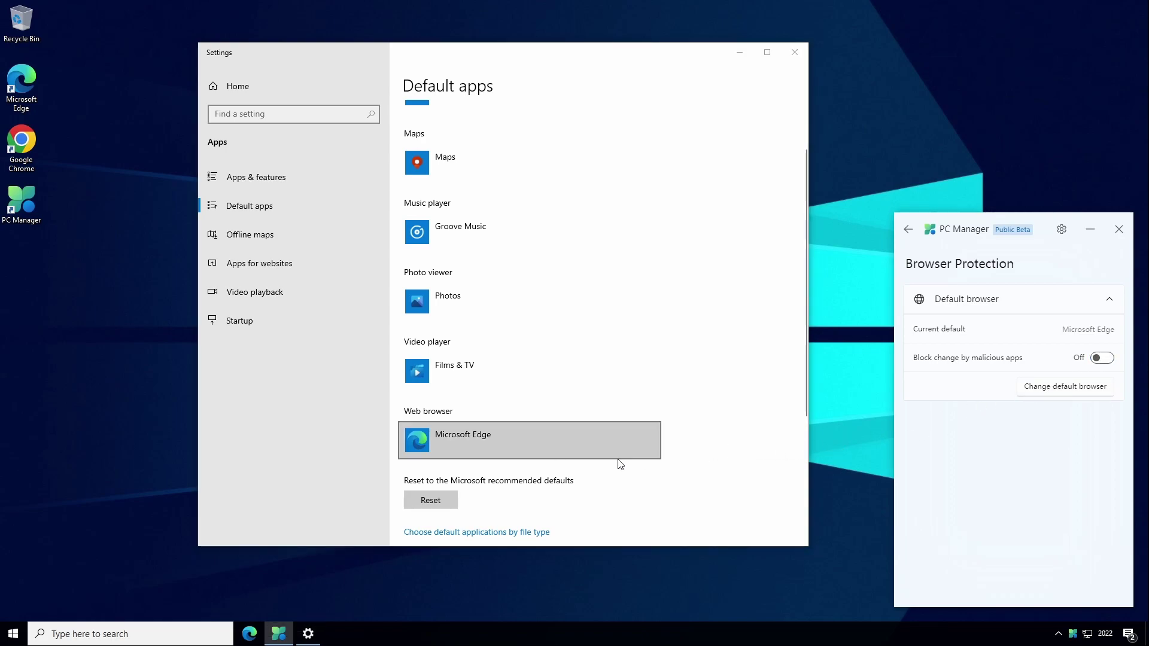
# Choose Google Chrome as the Windows default web browser and close Settings.
pyautogui.click(459, 448)
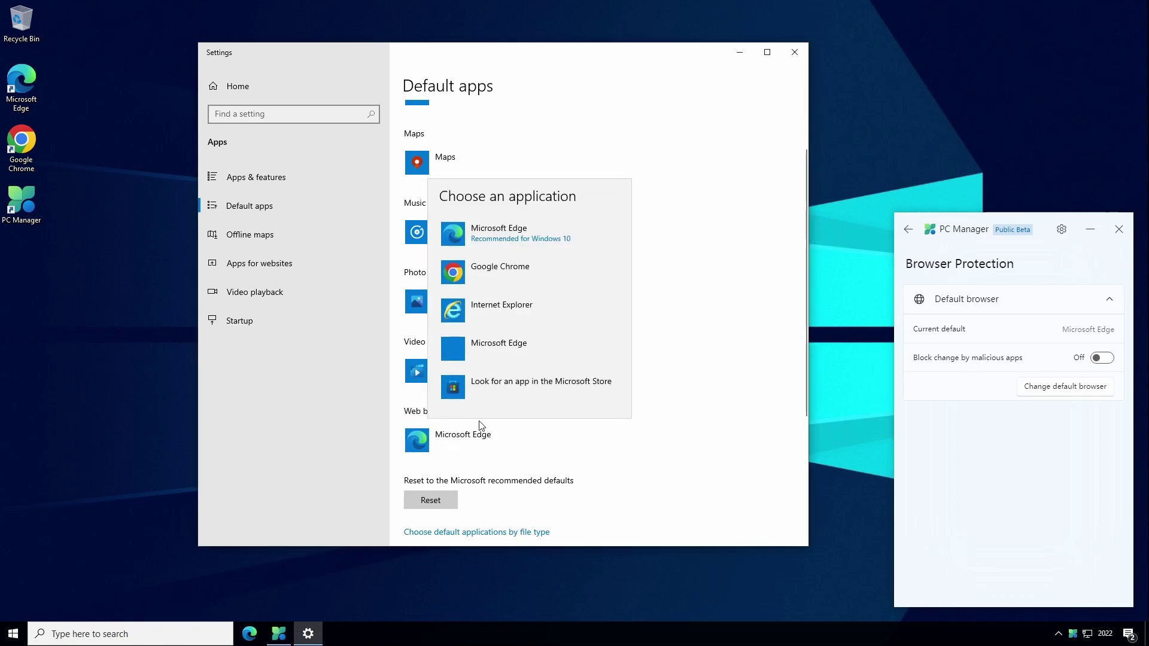
pyautogui.click(494, 276)
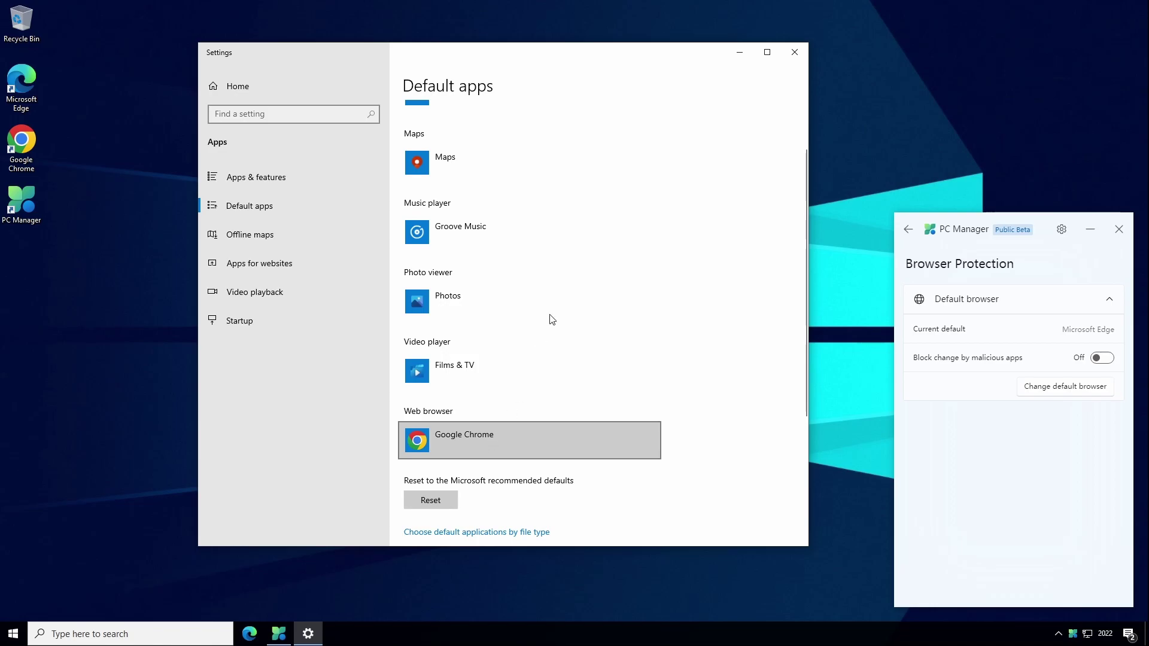
pyautogui.click(796, 57)
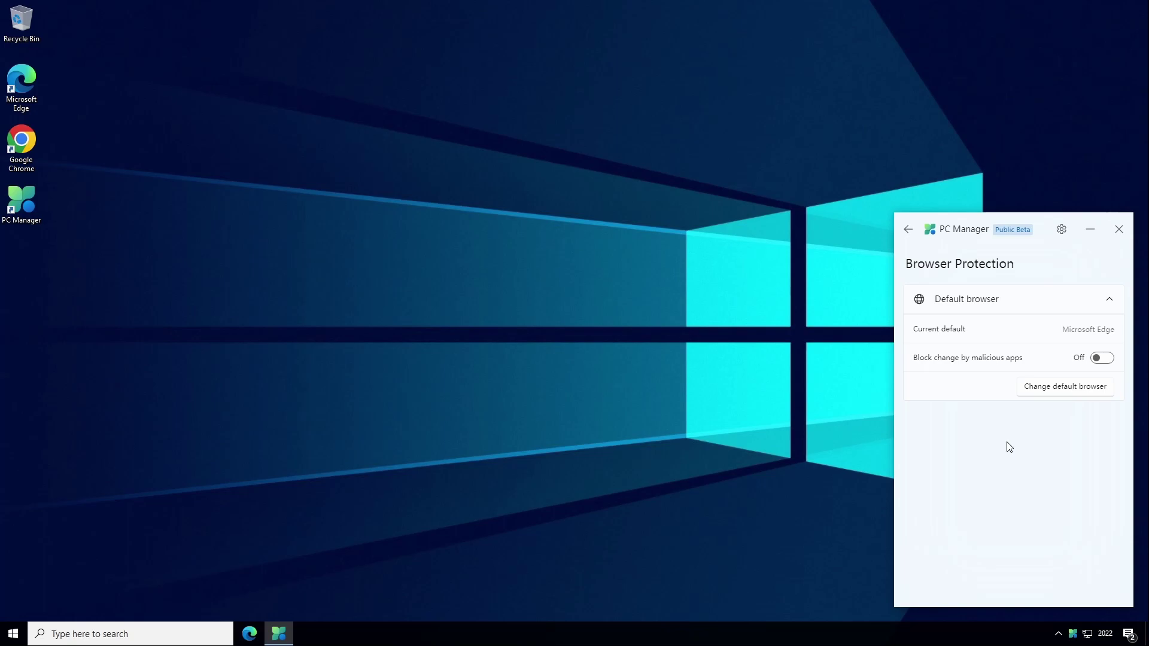
# Set Google Chrome as PC Manager's protected default browser.
pyautogui.click(1068, 399)
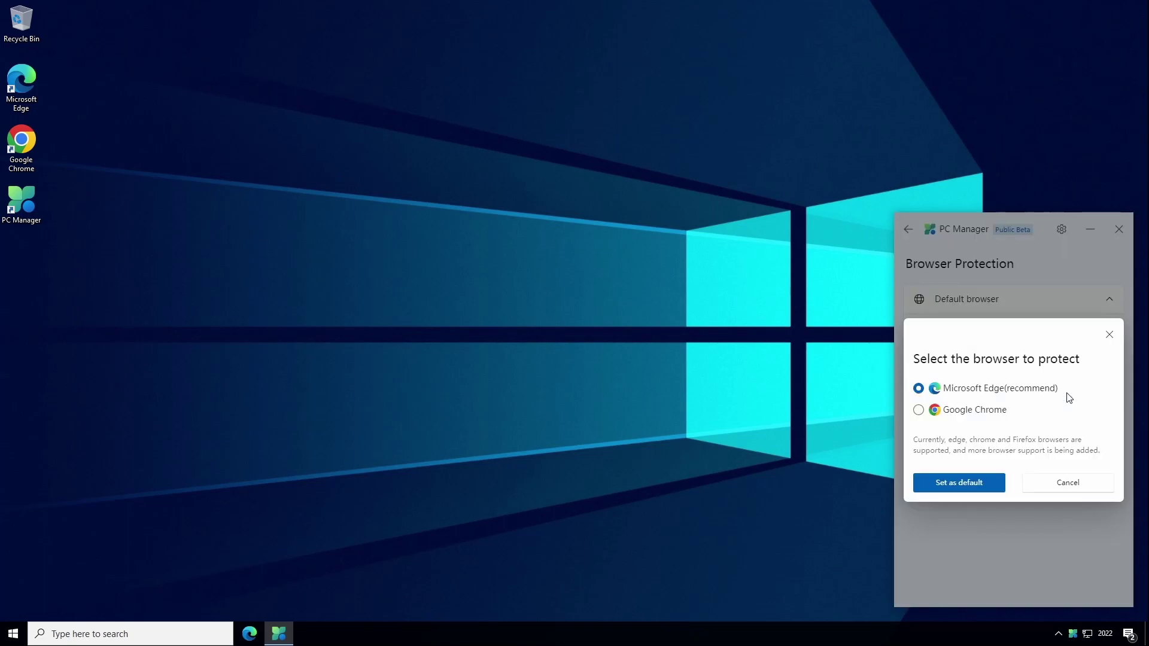
pyautogui.click(984, 414)
pyautogui.click(974, 483)
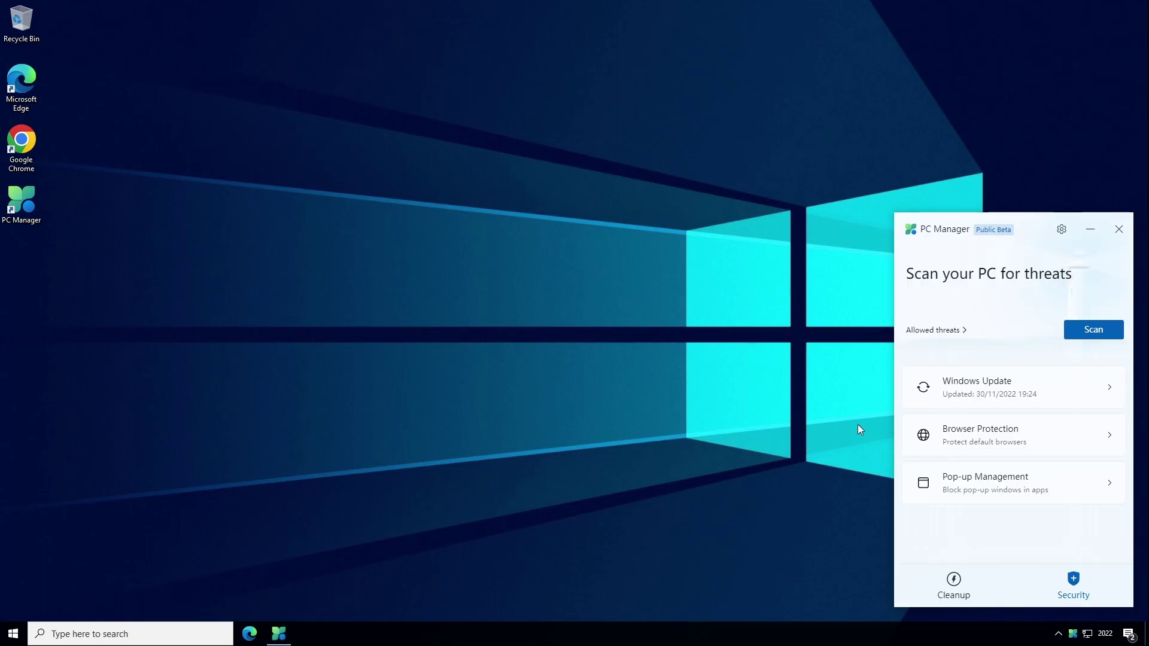
# Open Pop-up management and switch Enable pop-up block on.
pyautogui.click(984, 491)
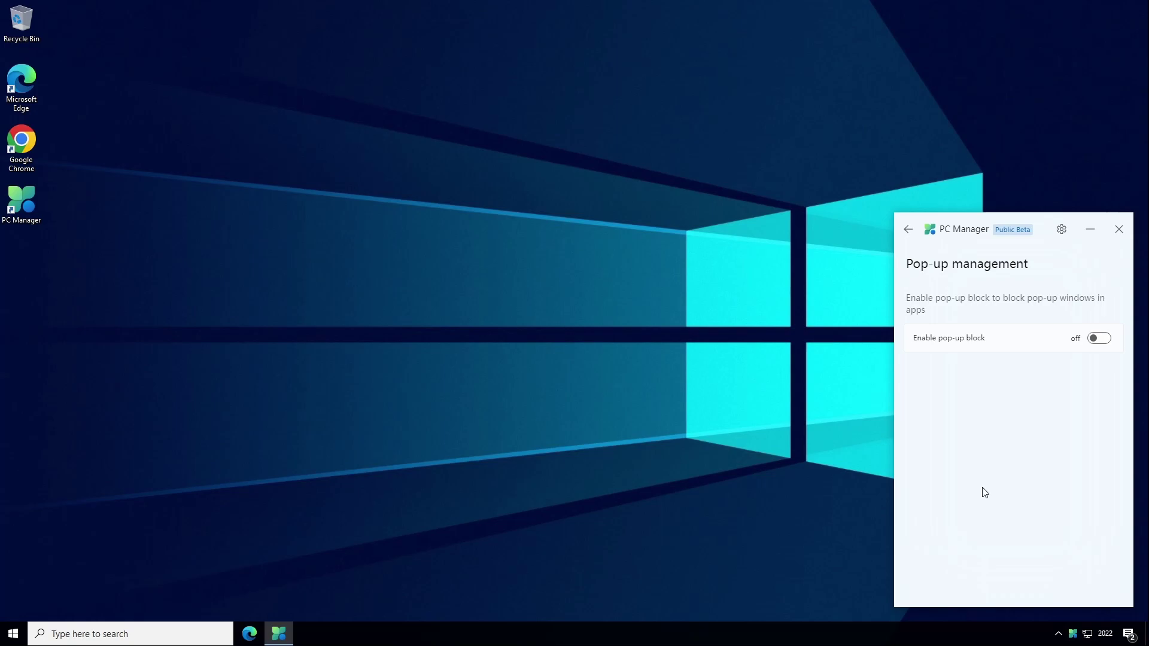
pyautogui.click(1101, 339)
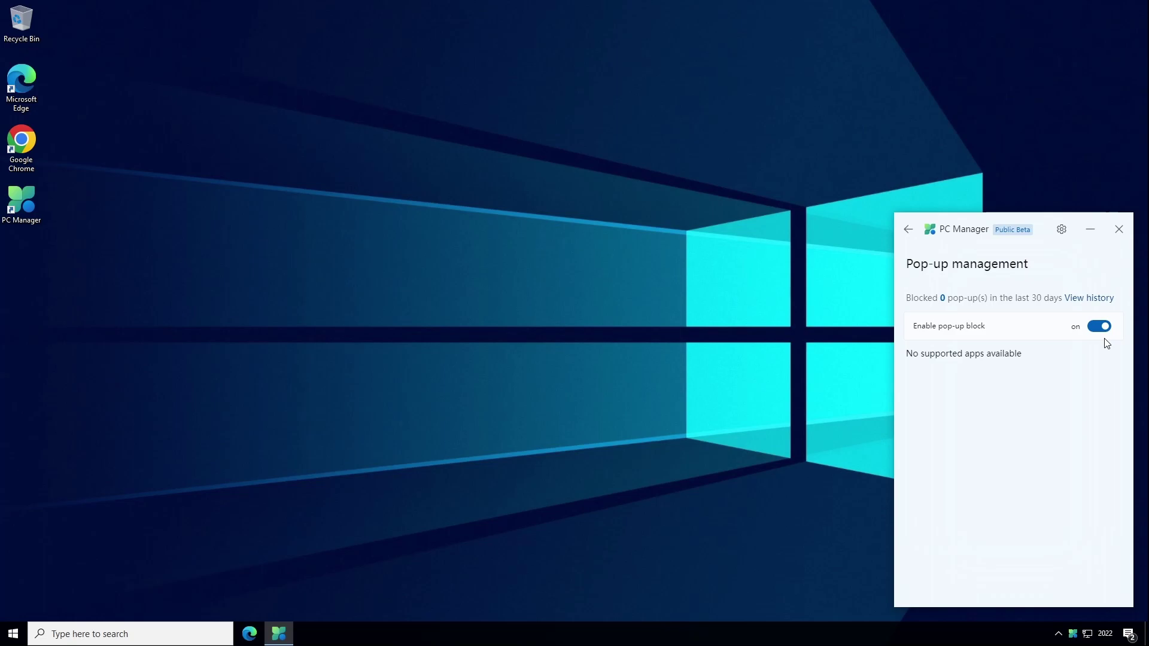
# Close the PC Manager window with Alt+F4, leaving pop-up blocking On and the desktop empty.
pyautogui.hotkey('alt', 'F4')
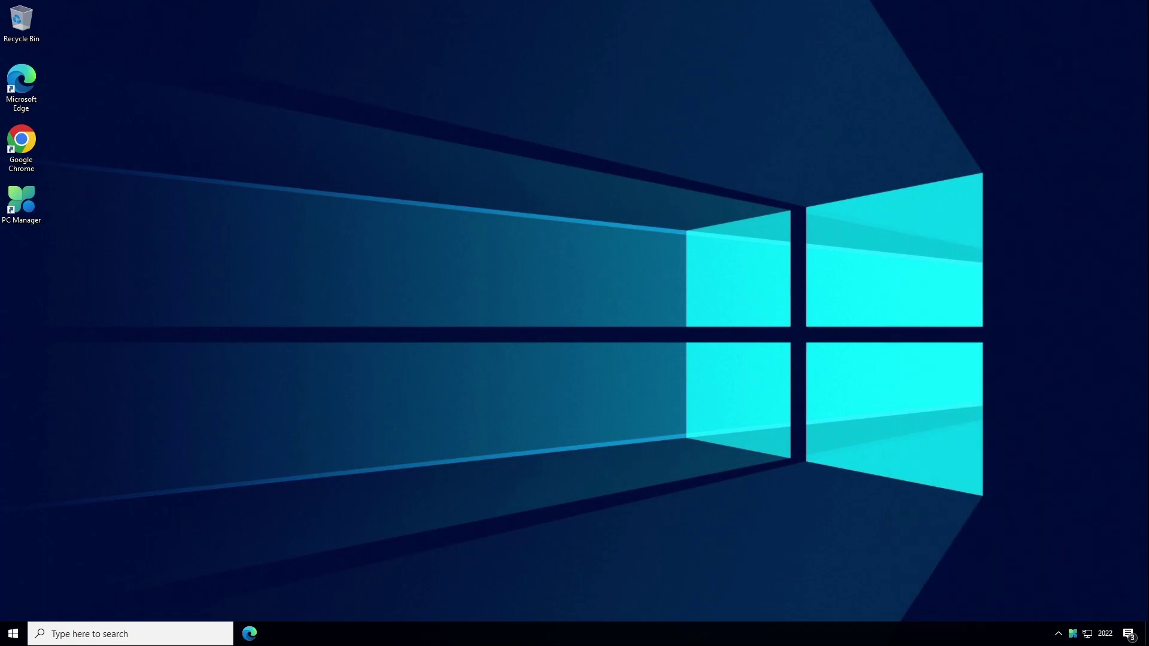